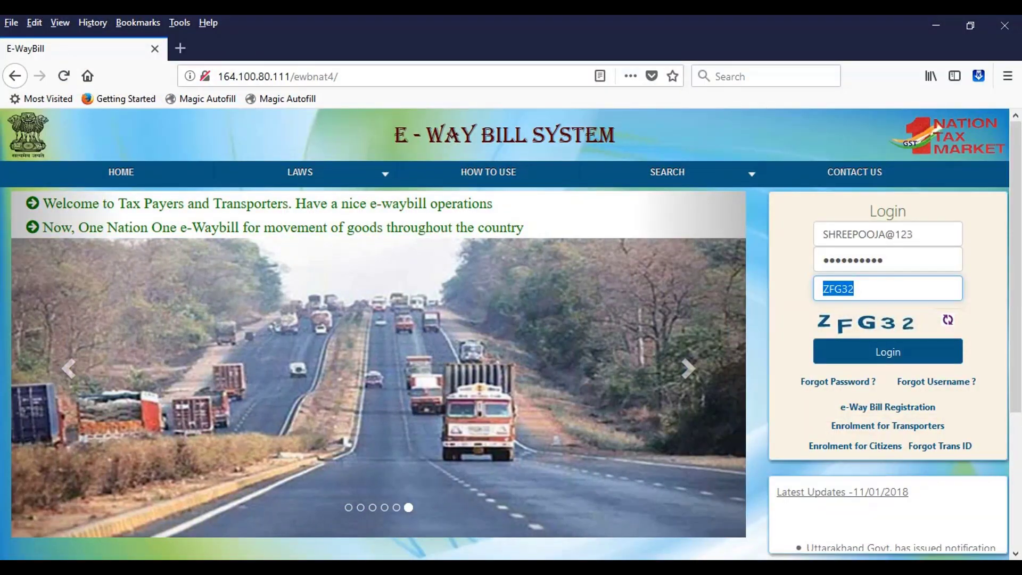
Submit the login details and expand the e-Waybill menu in the sidebar
key("Return")
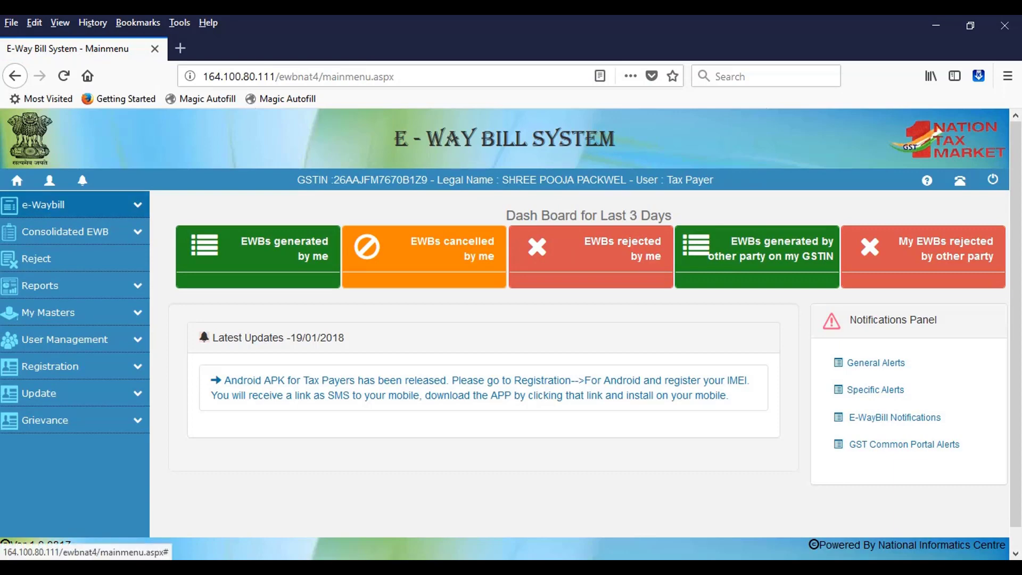
left_click(42, 204)
Open a new e-Way Bill form and enter Document No 718
left_click(51, 228)
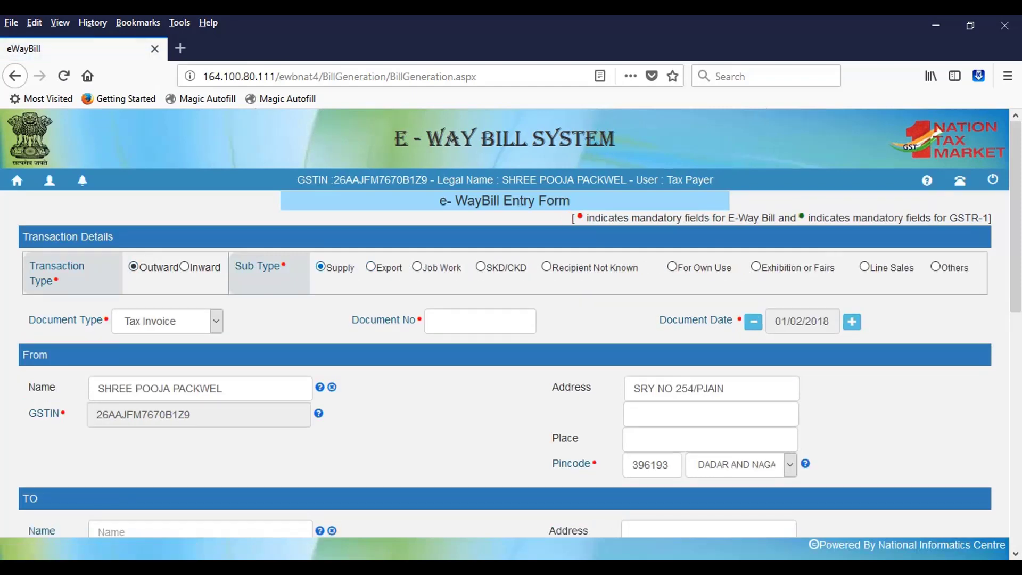
left_click(481, 321)
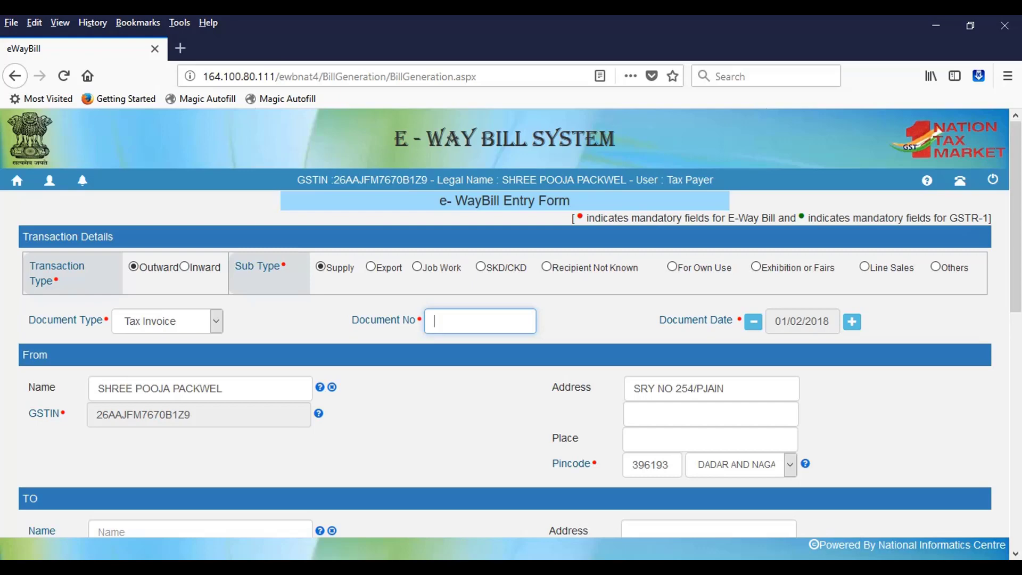
type("718")
scroll(511, 323, "down", 3)
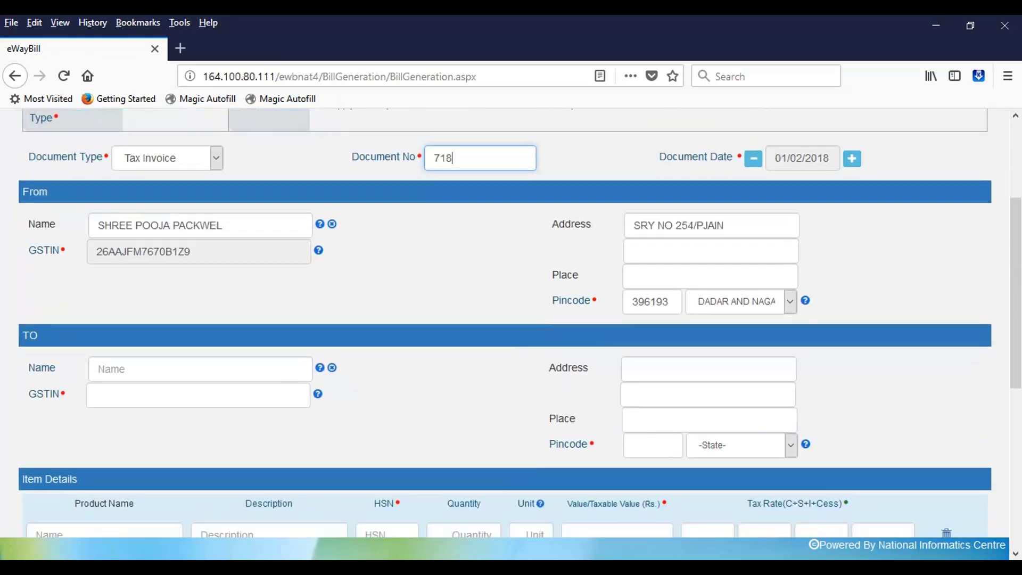
left_click(99, 362)
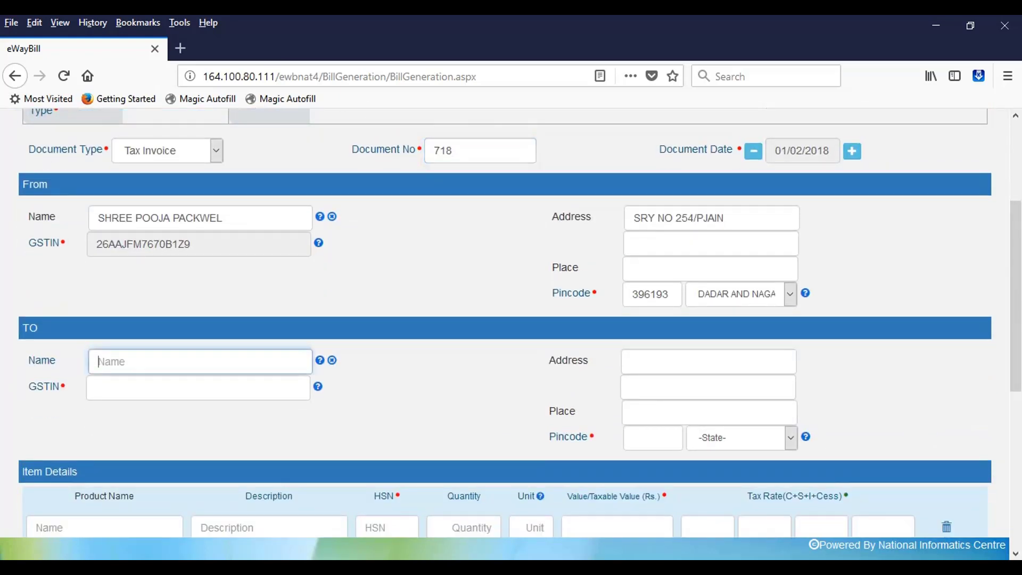
left_click(711, 243)
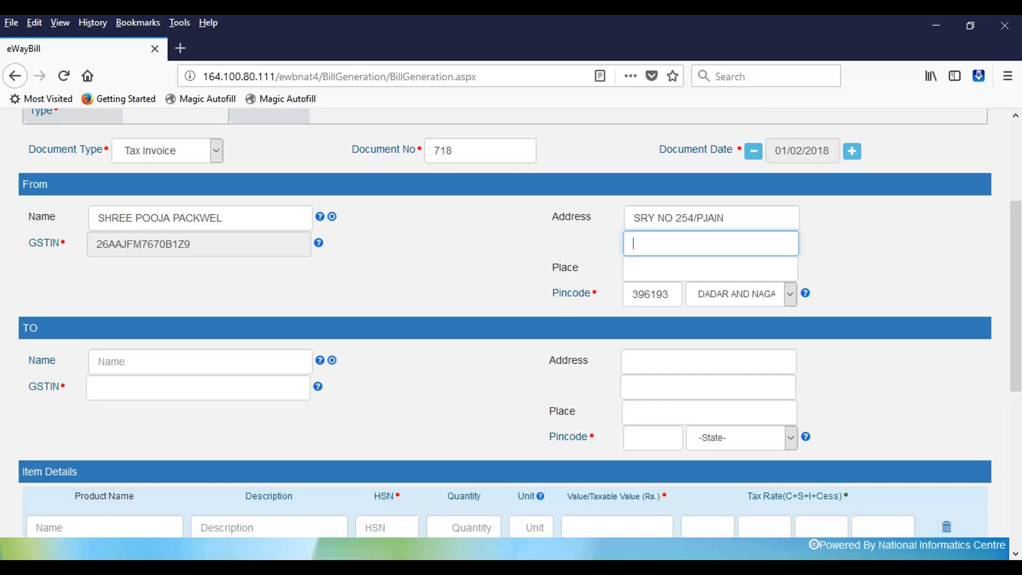
key("shift+Tab")
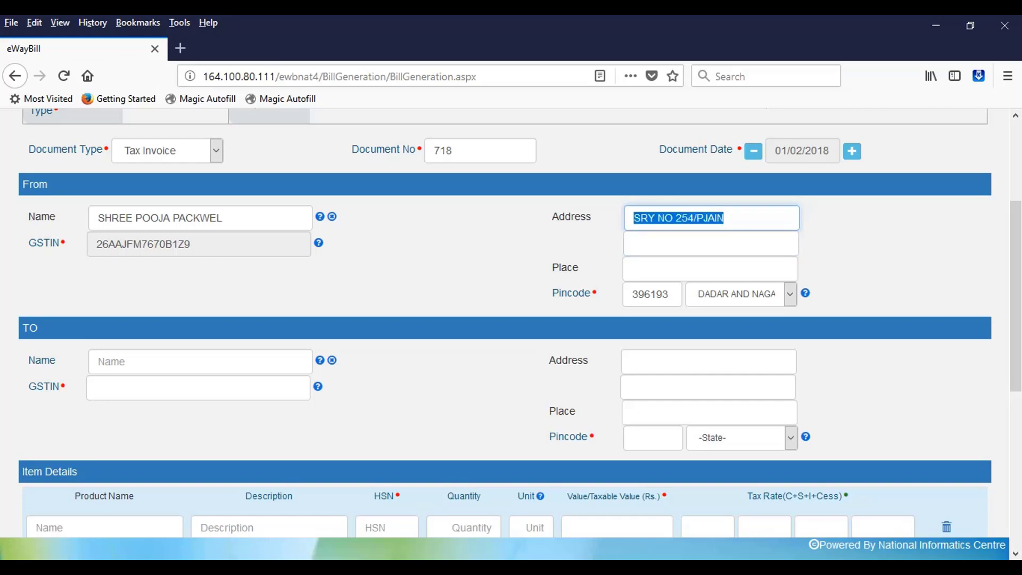
type("s")
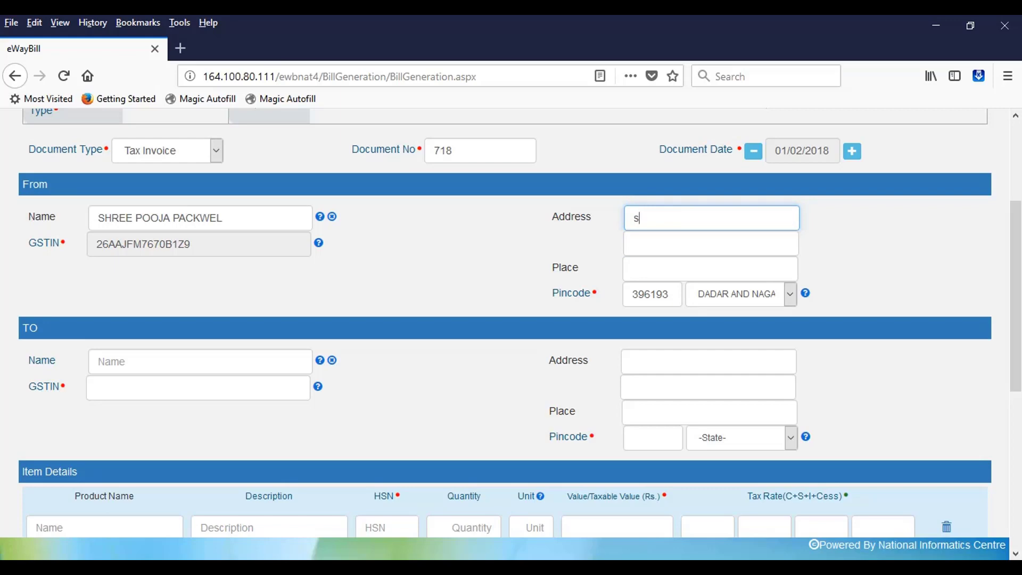
key("BackSpace")
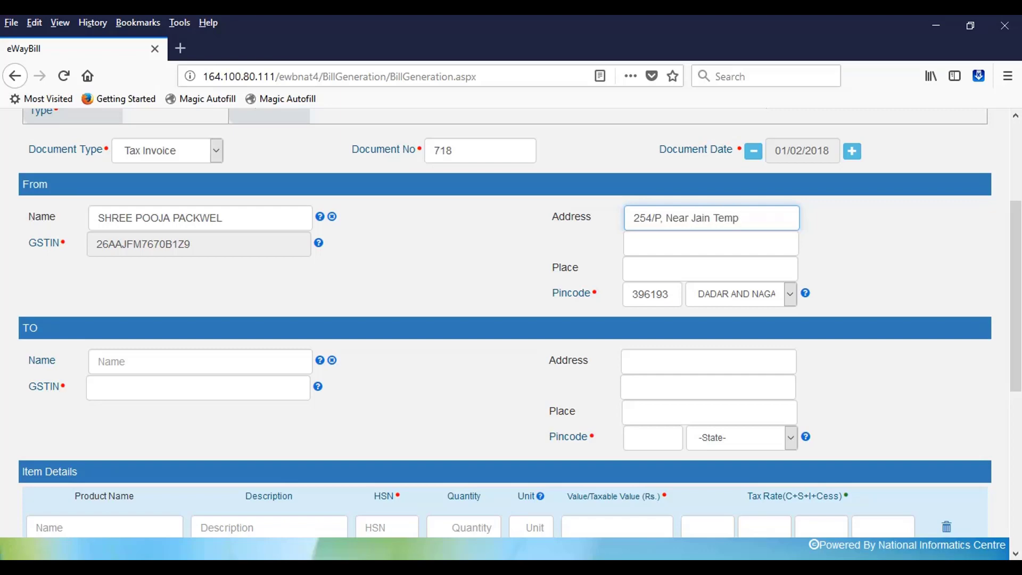
left_click(634, 243)
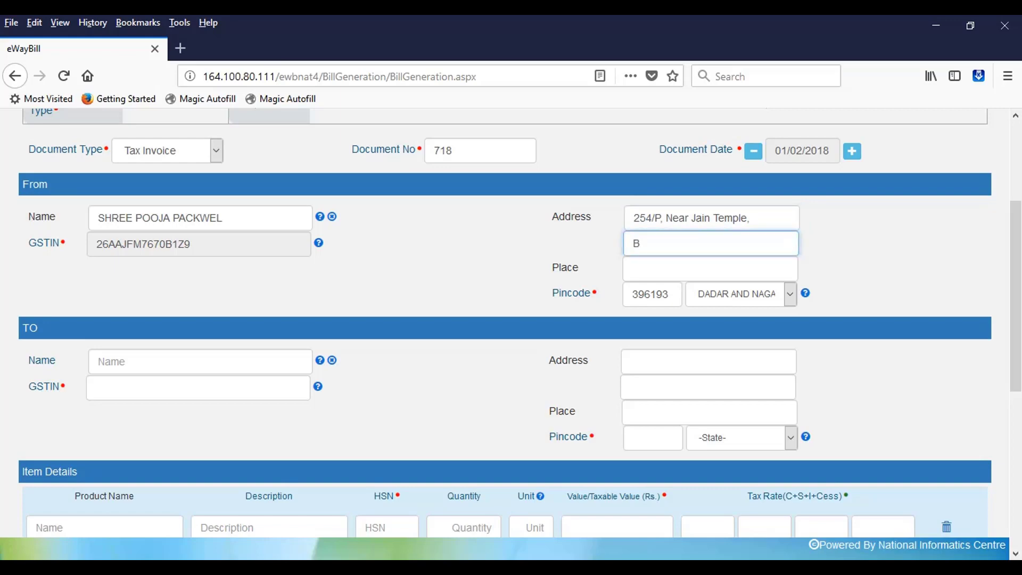
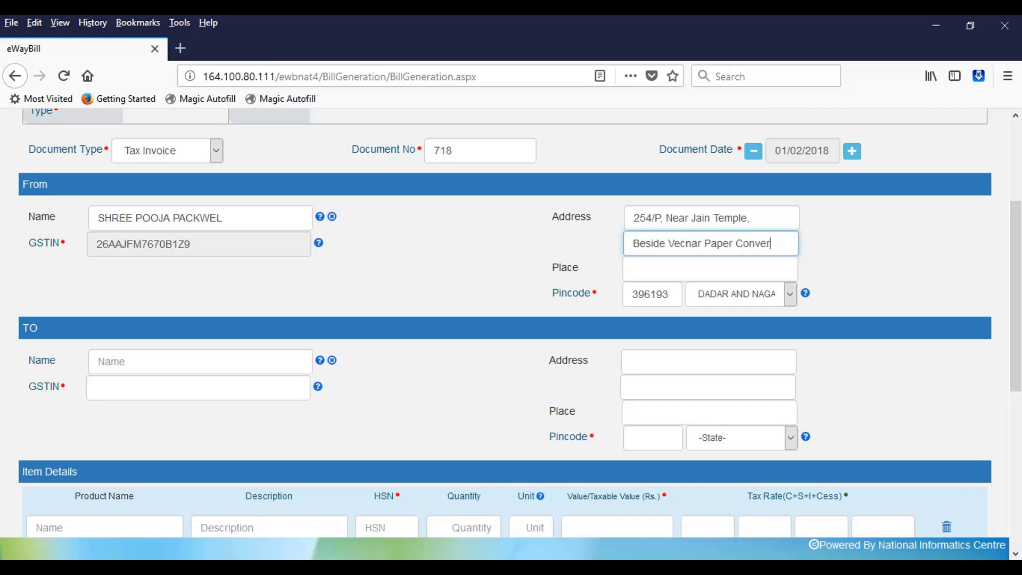
left_click(634, 269)
type("Dadra")
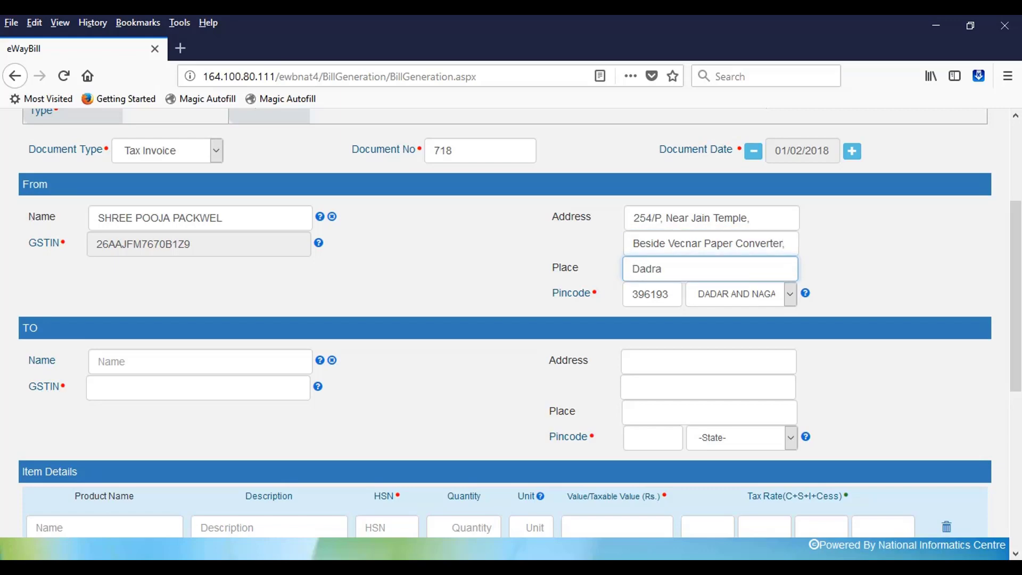
key("Tab")
key("Tab")
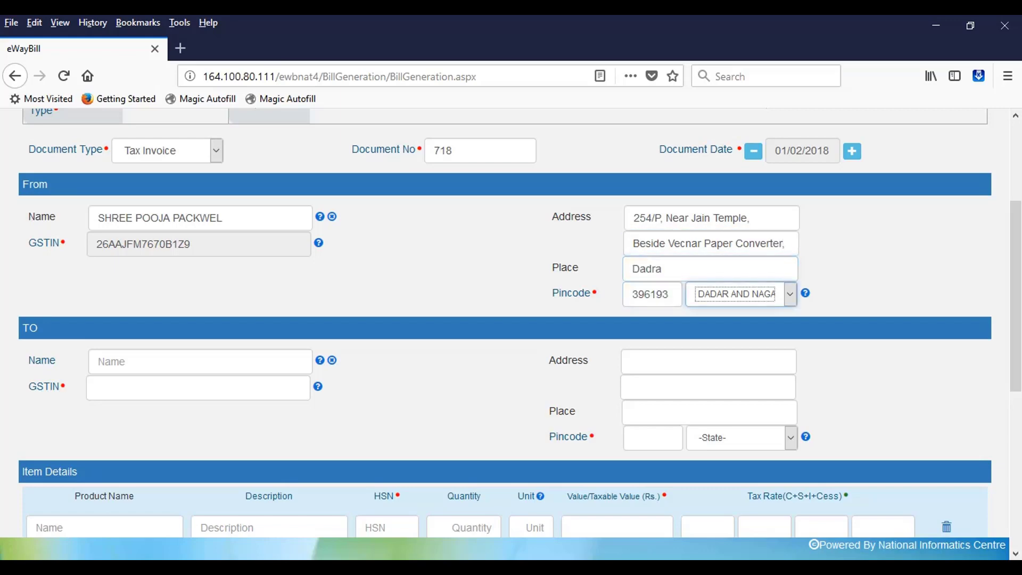
key("Tab")
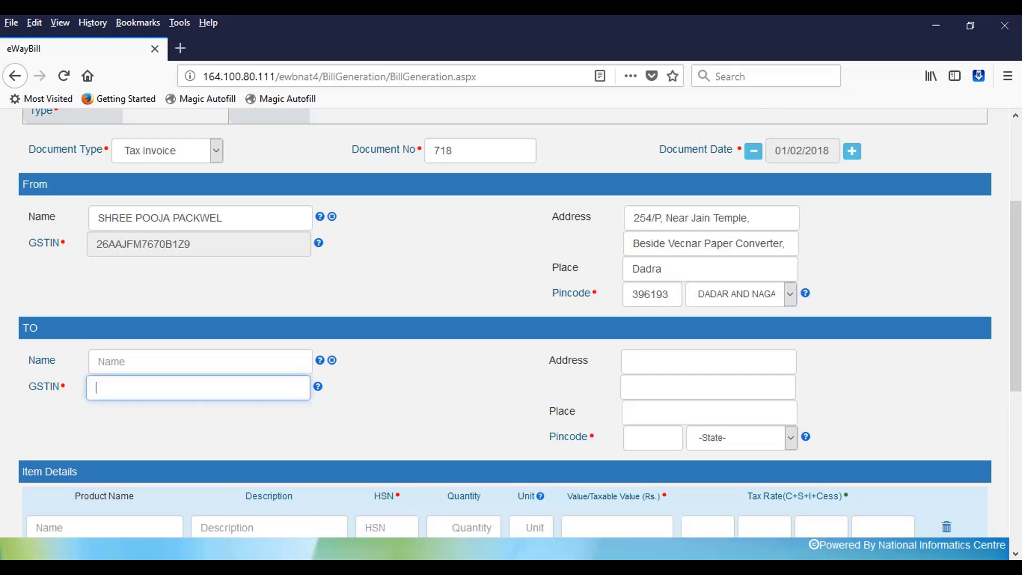
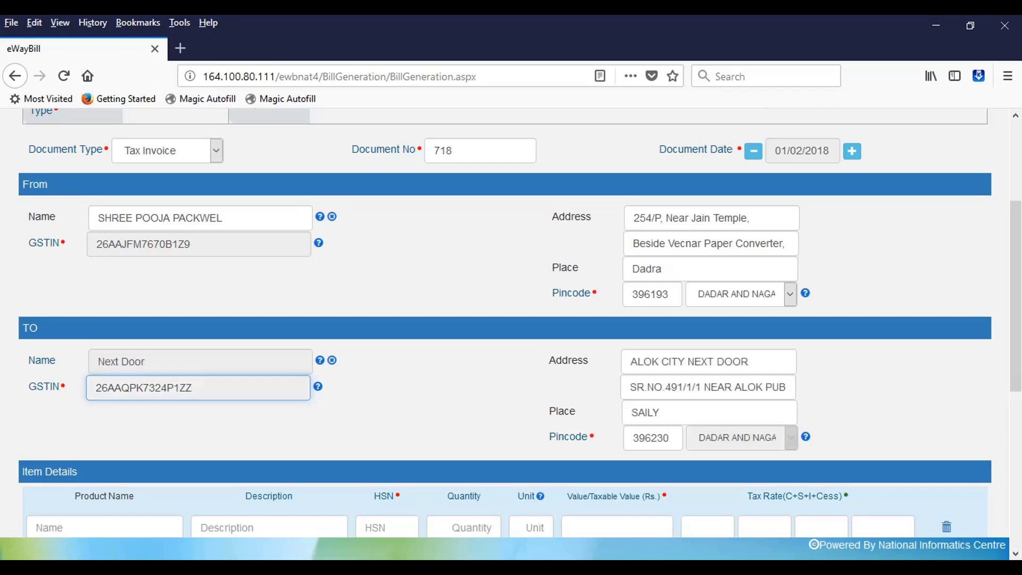
Enter the recipient's GSTIN so the To details load as Next Door, SAILY, 396230
key("Tab")
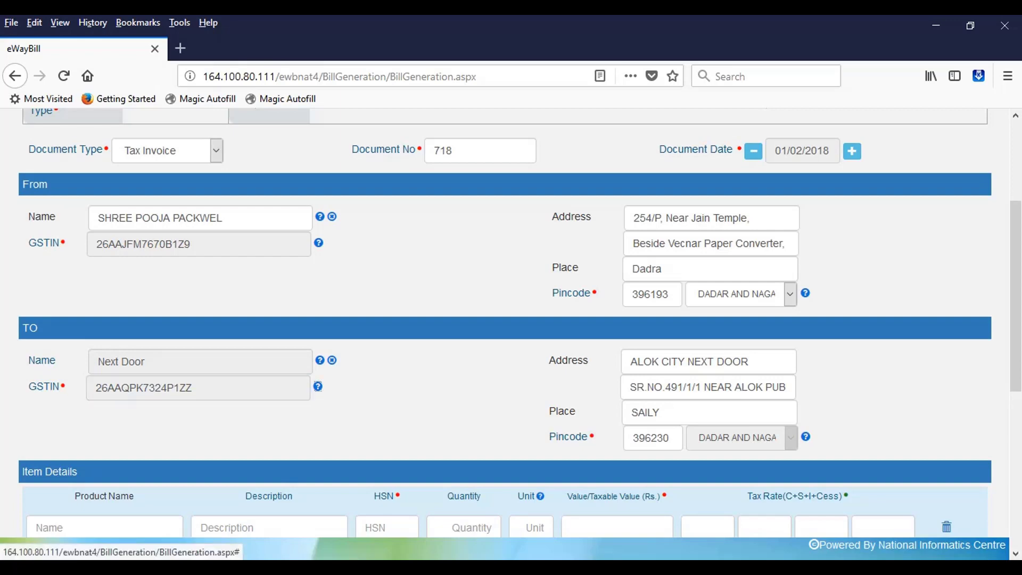
scroll(511, 334, "down", 5)
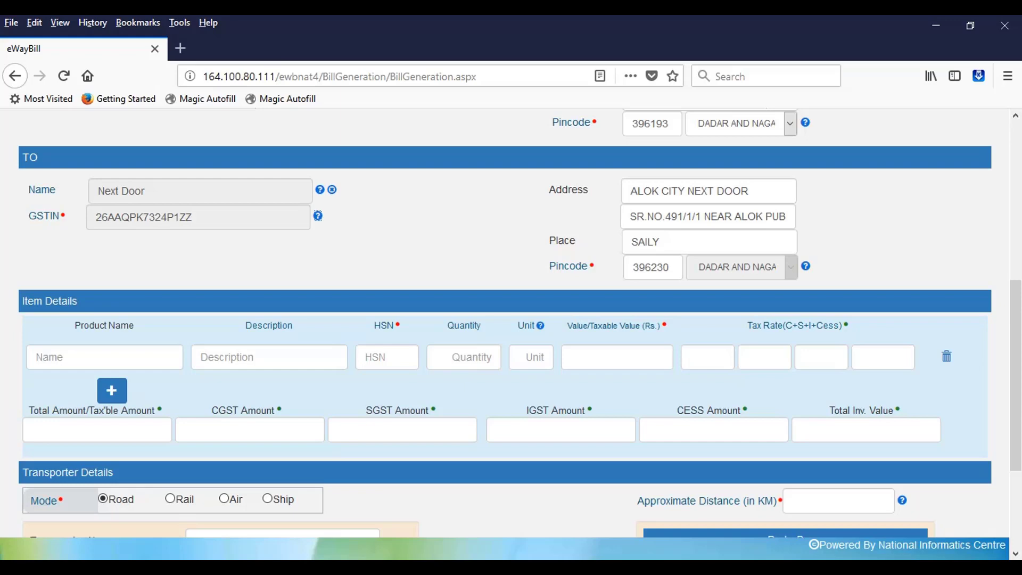
Enter product name 'Self Adhesive BOPP Tape' and reuse it as the item description
left_click(104, 357)
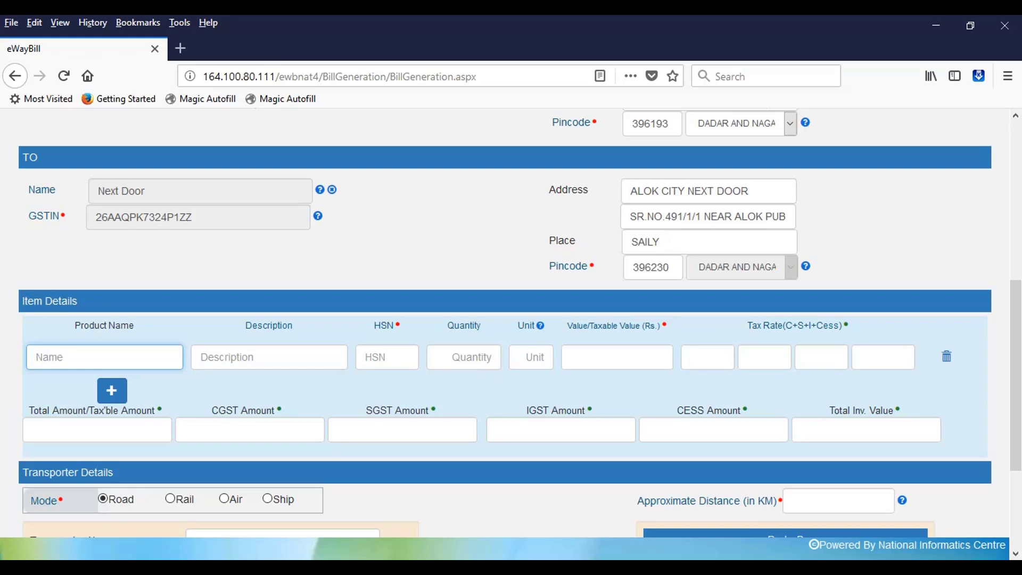
type("Sel")
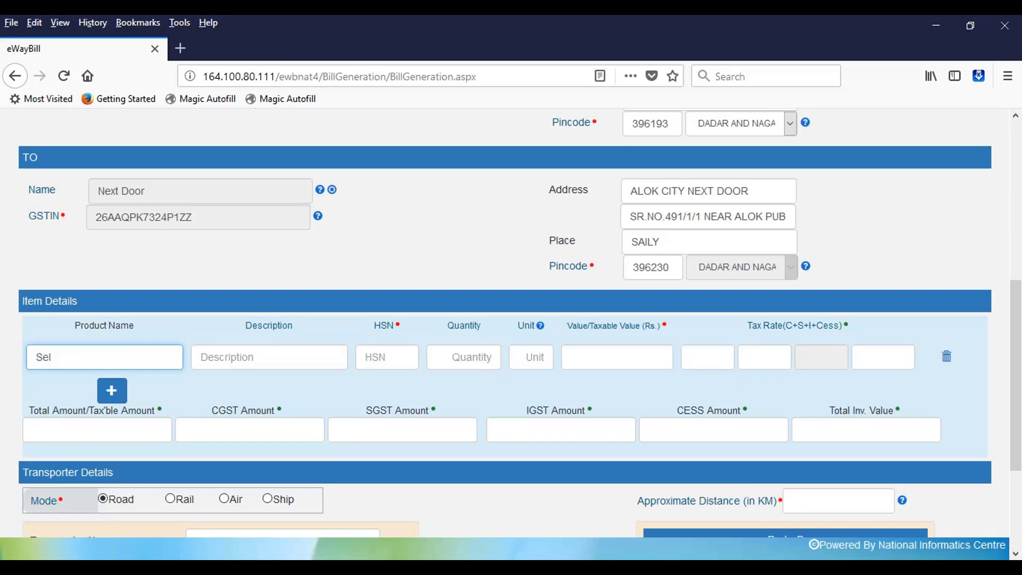
type("f Adhesive Bopp Tape")
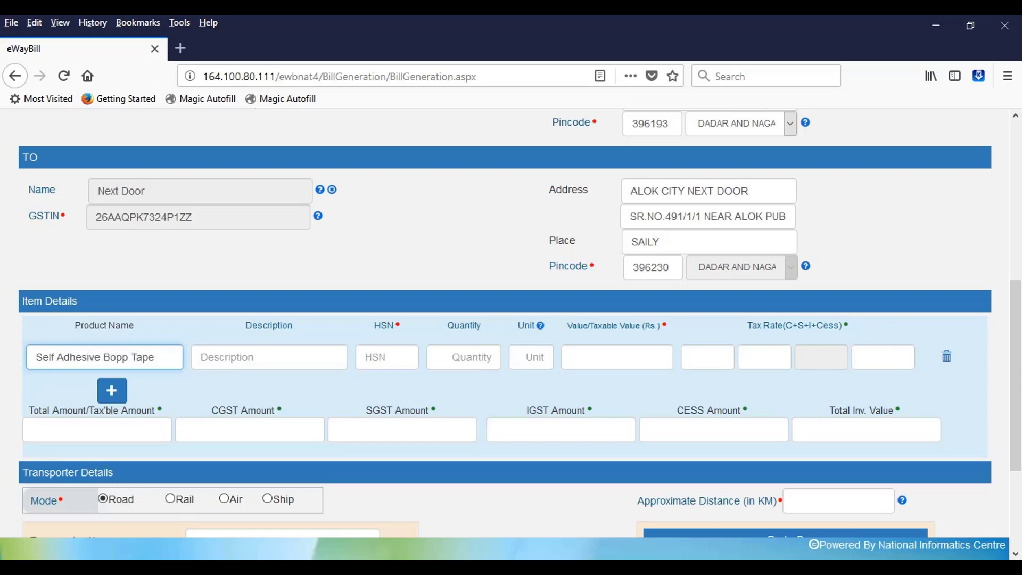
key("BackSpace")
key("BackSpace")
key("BackSpace")
key("BackSpace")
key("BackSpace")
key("BackSpace")
key("BackSpace")
key("BackSpace")
type("OPP Tape")
key("Tab")
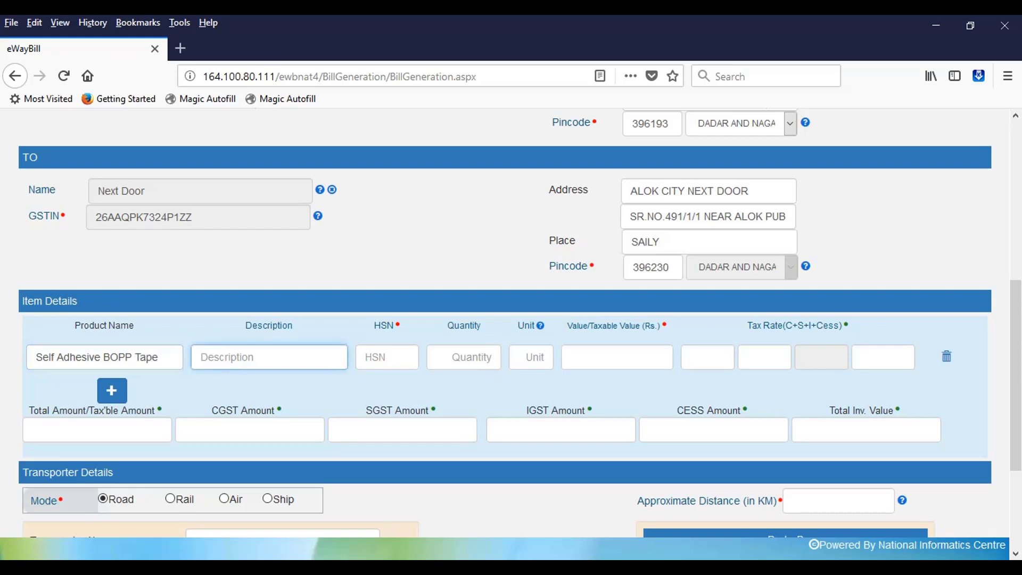
type("S")
key("BackSpace")
key("shift+Tab")
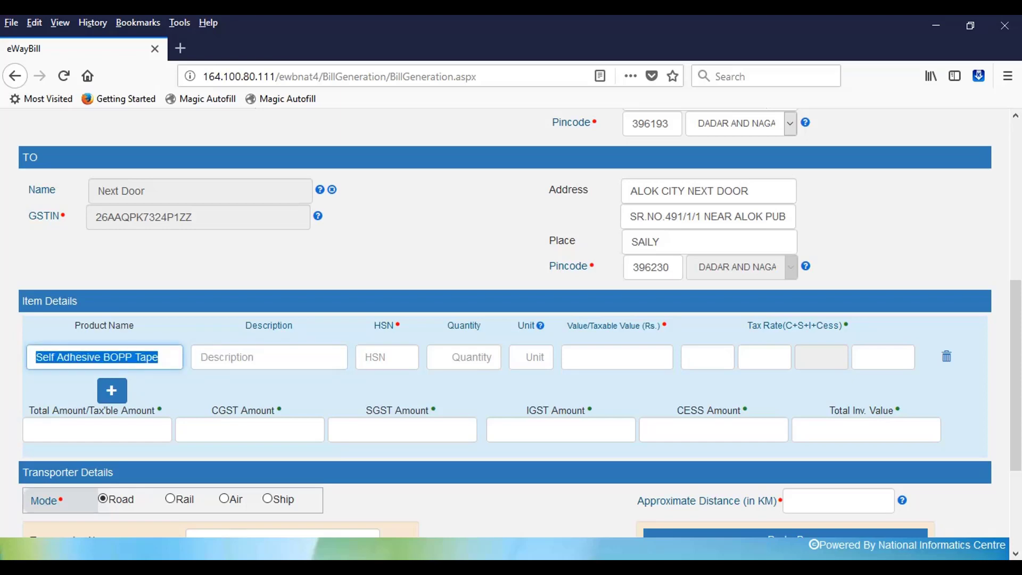
key("ctrl+c")
key("Tab")
key("ctrl+v")
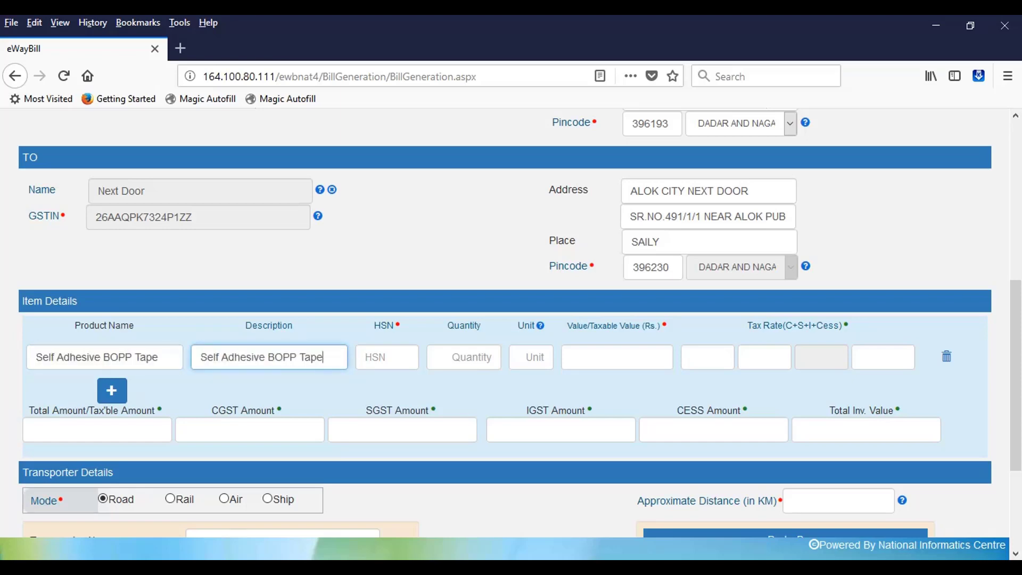
Set HSN code 39191000 and quantity 3936
key("Tab")
type("39")
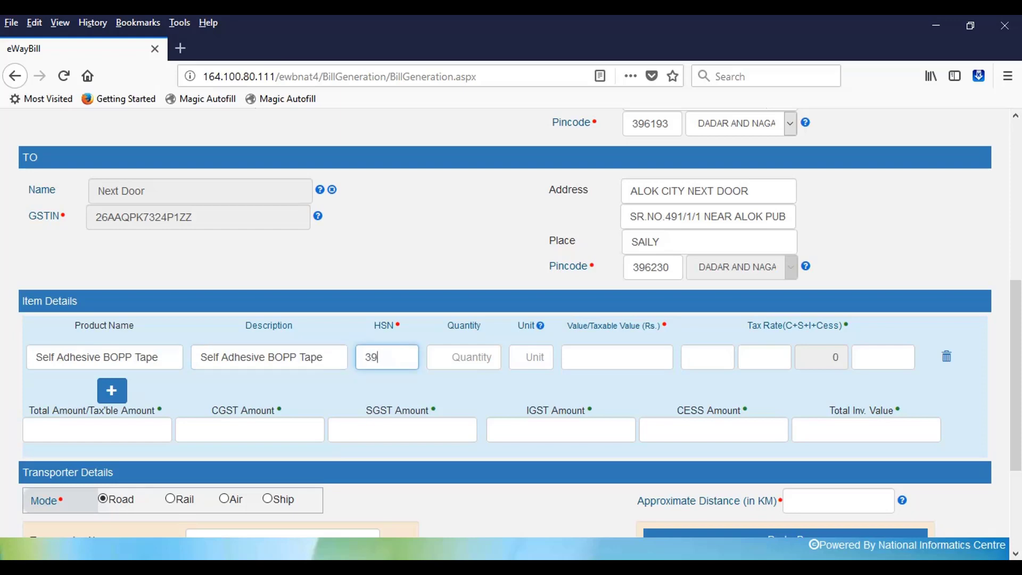
type("191000")
key("Tab")
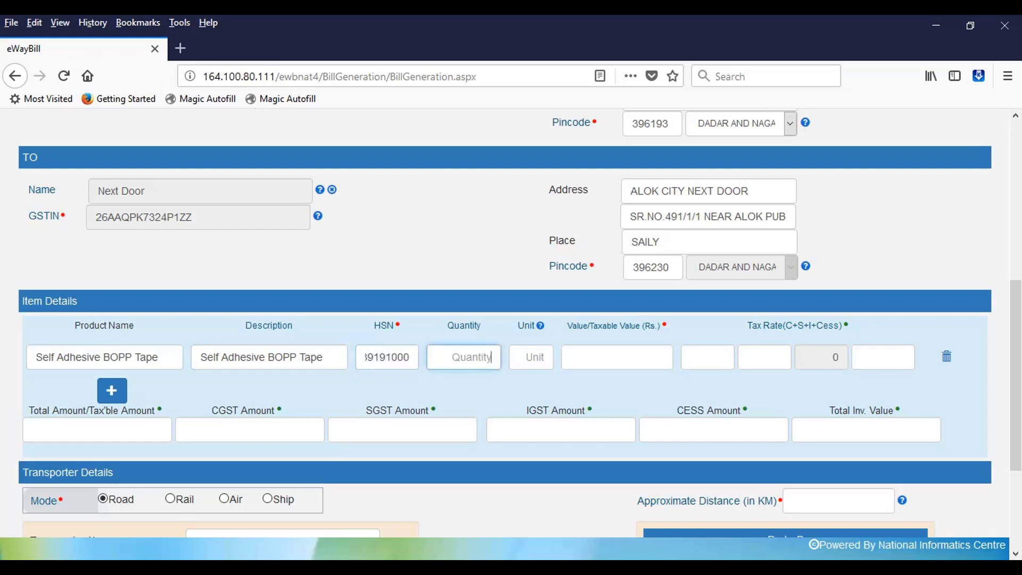
type("03936")
left_click(474, 357)
key("Left")
key("BackSpace")
key("Tab")
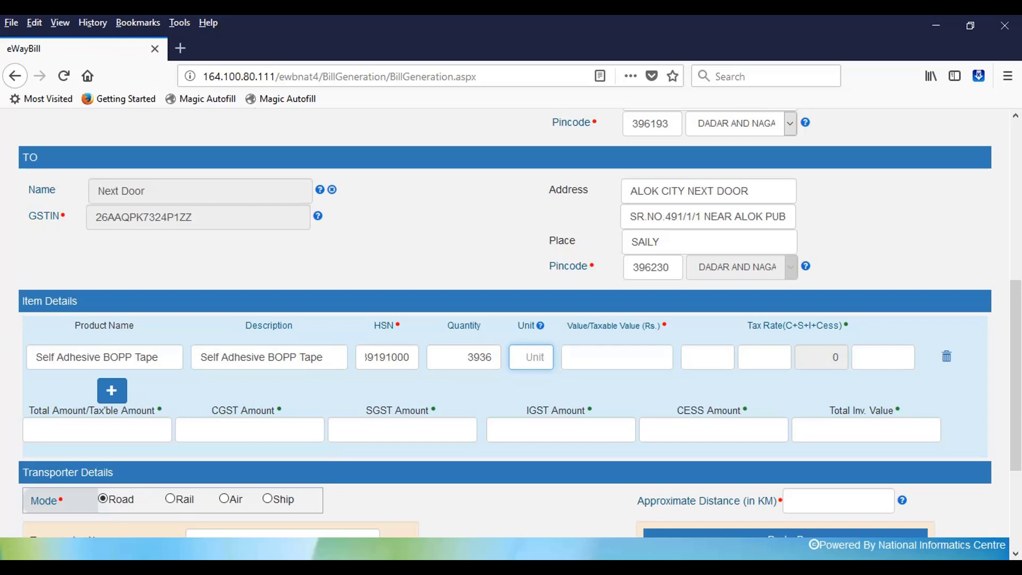
Set unit Nos, taxable value 99988.80, and CGST and SGST rates of 9
type("Nos")
key("Tab")
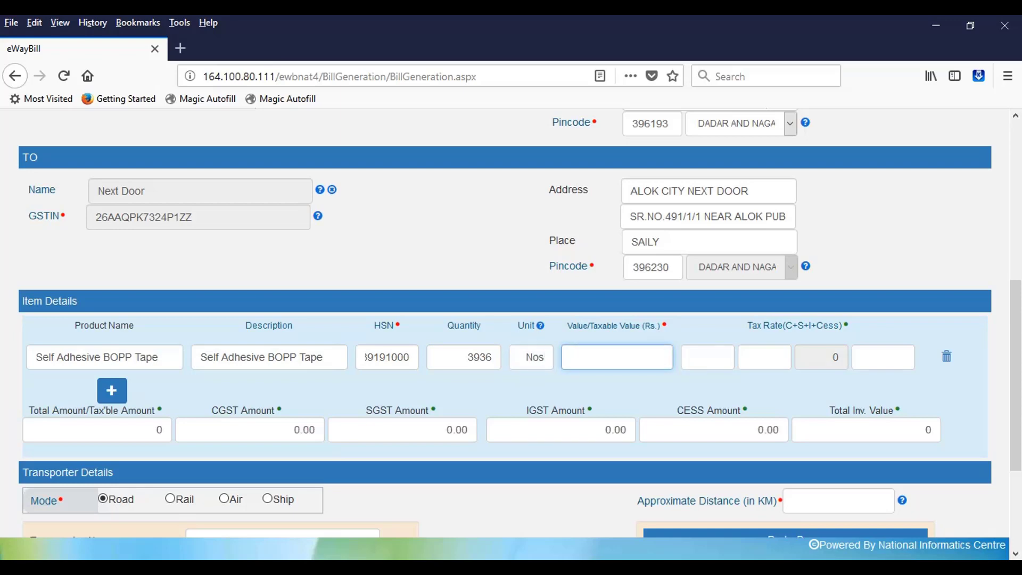
type("99988")
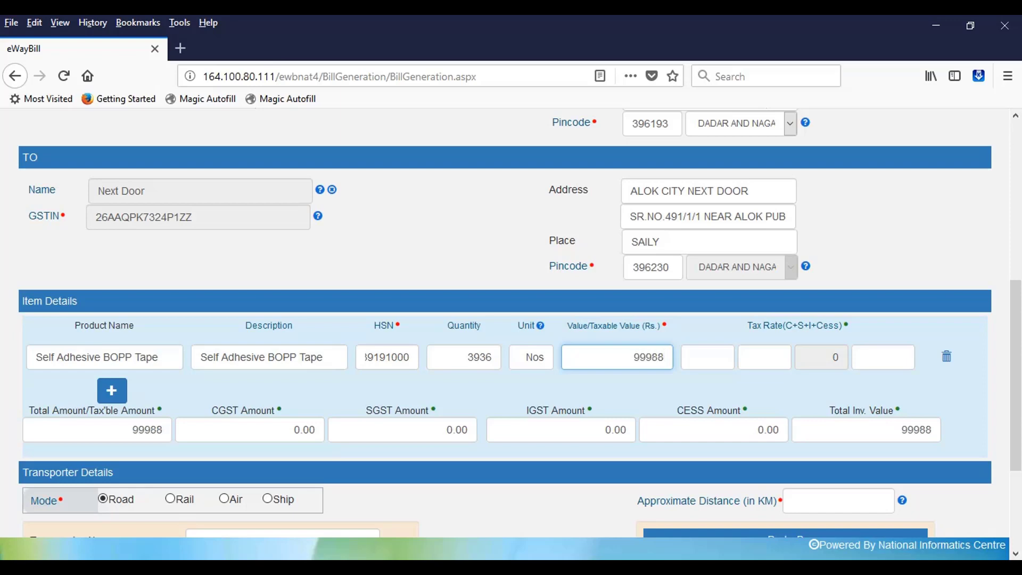
type(".80")
key("Tab")
type("0")
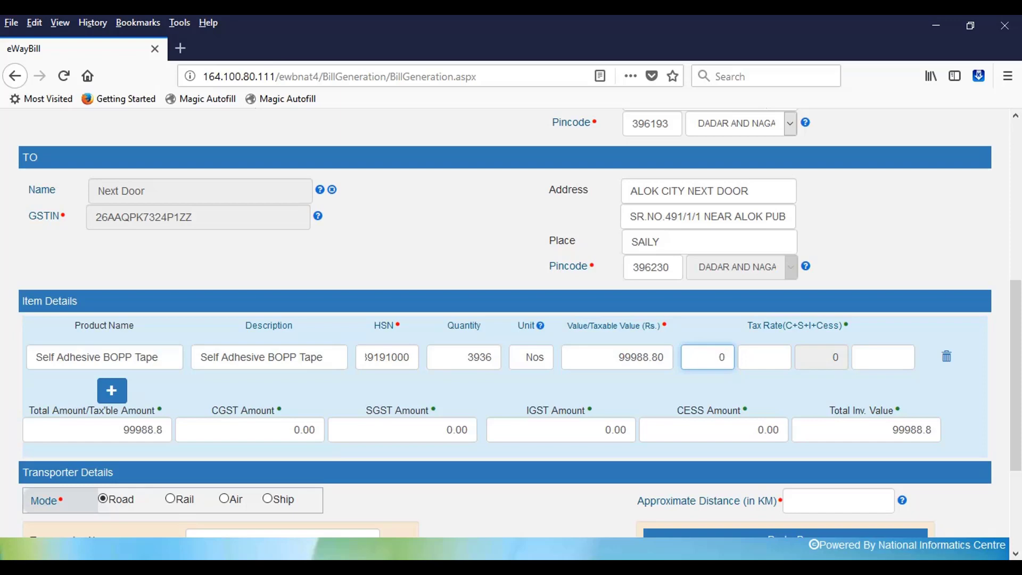
type("9")
key("Tab")
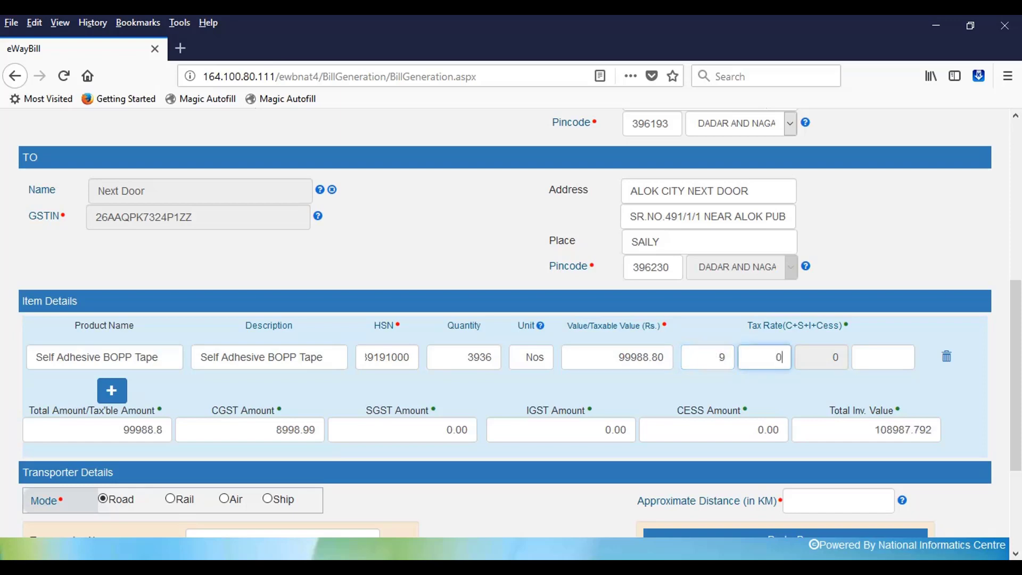
type("9")
key("Tab")
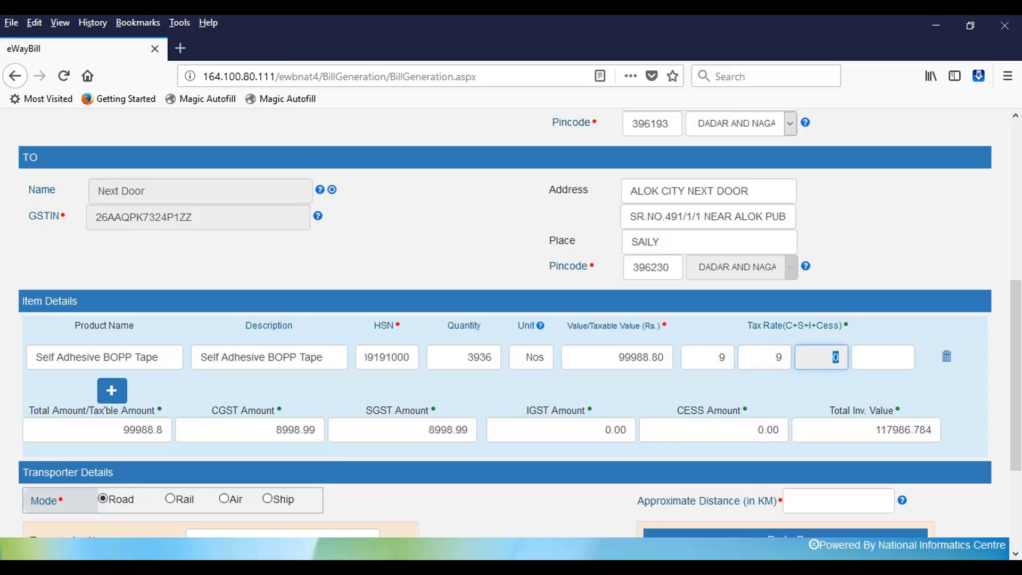
key("Tab")
key("Tab")
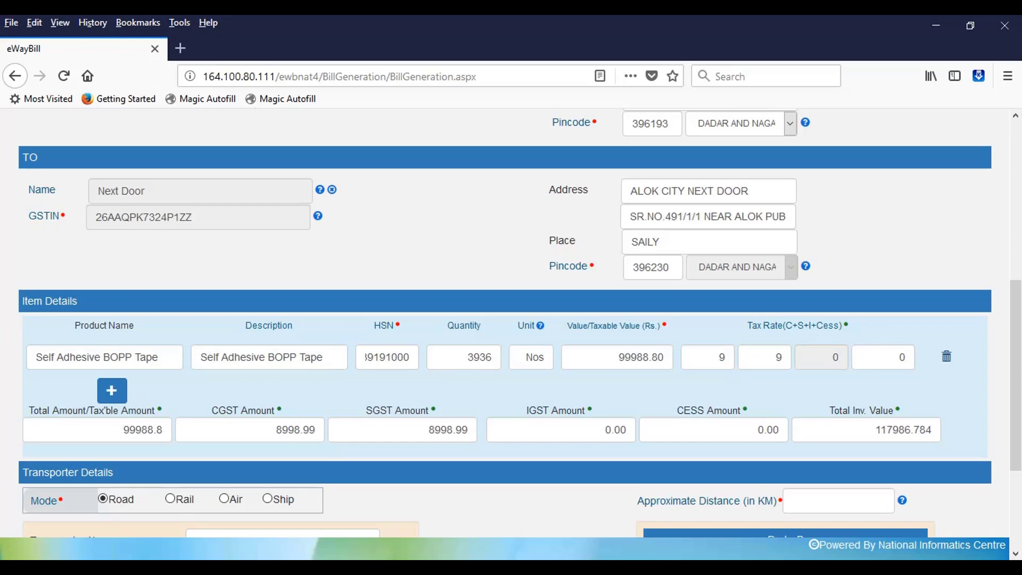
Replace the calculated Total Inv. Value 117986.784 with 117987.00
scroll(512, 323, "down", 3)
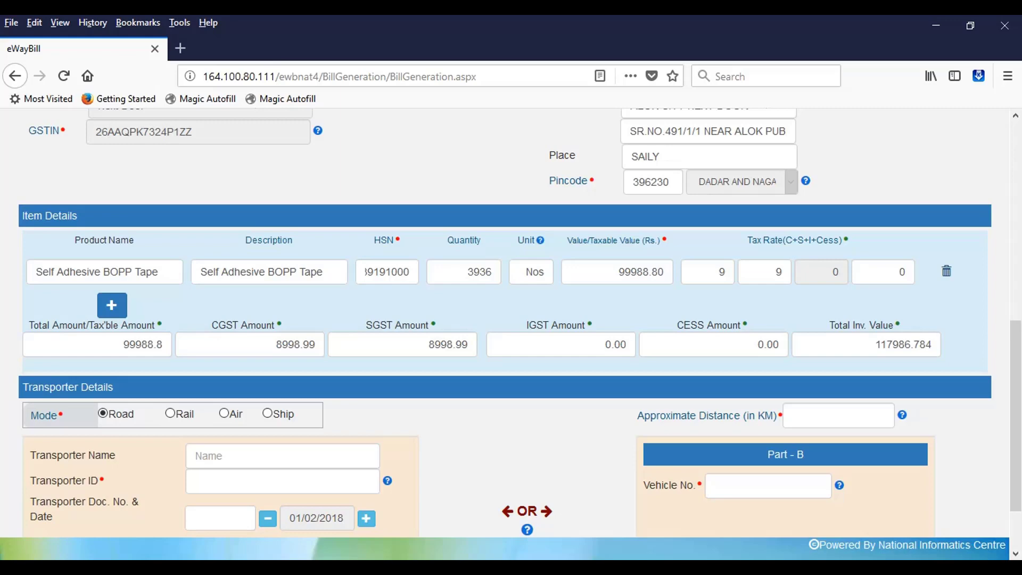
double_click(876, 344)
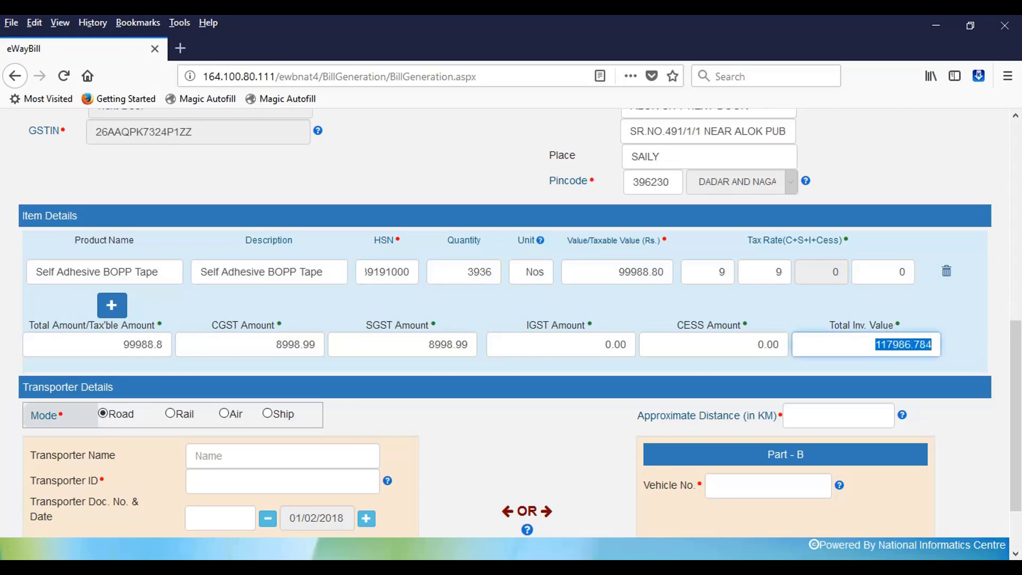
type("1")
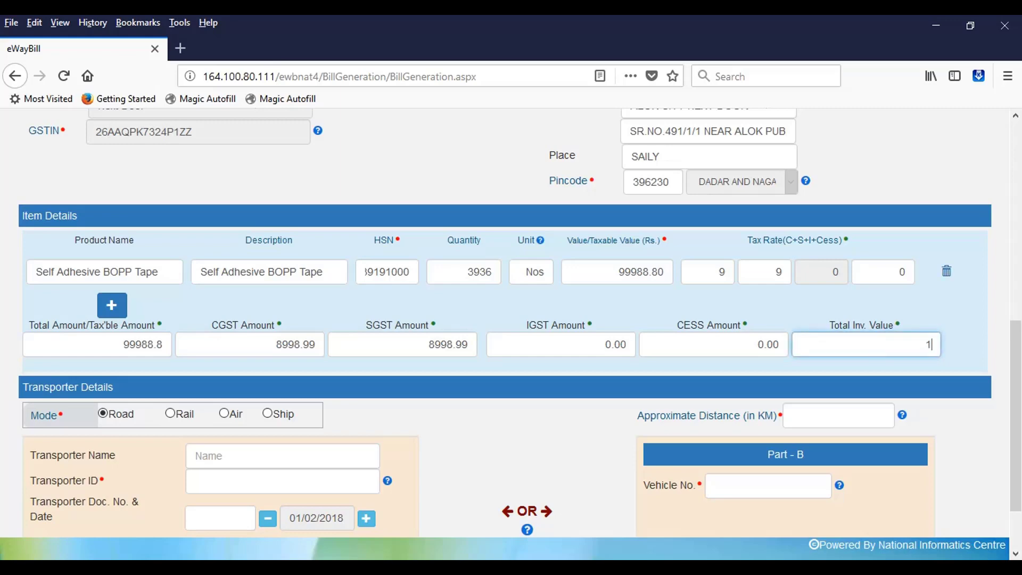
type("17987")
key("Tab")
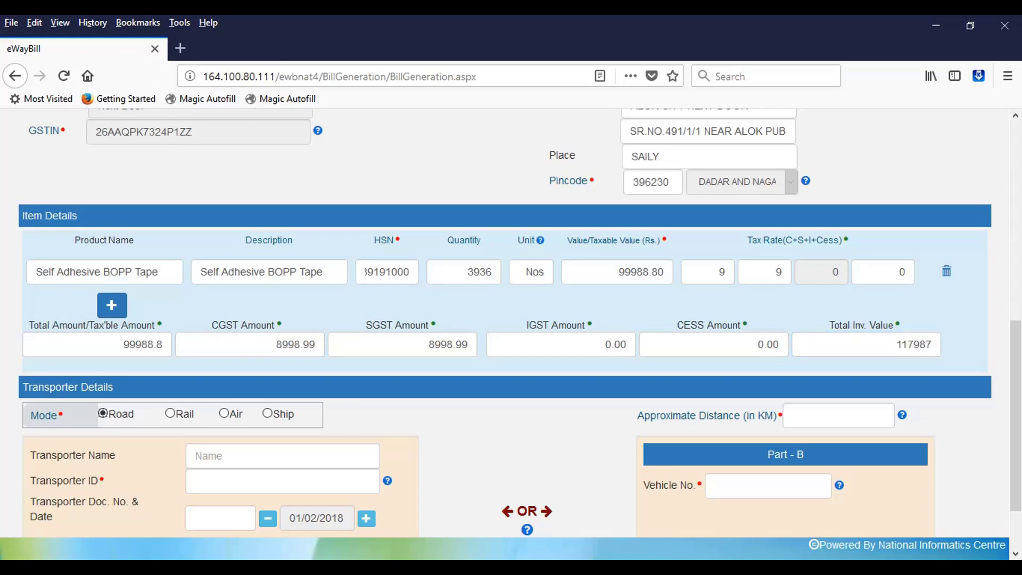
key("shift+Tab")
type(".00")
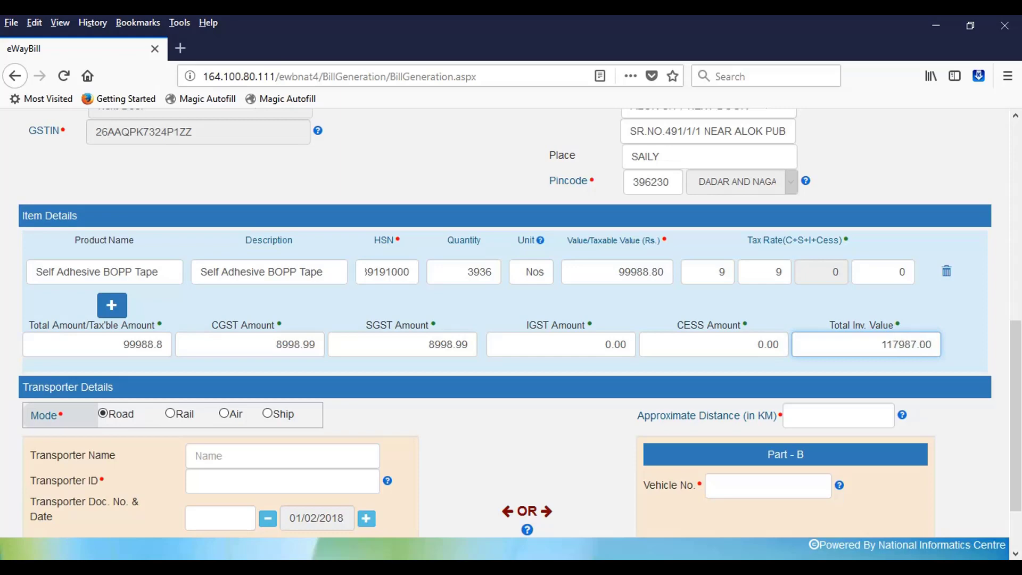
key("Tab")
scroll(520, 323, "down", 2)
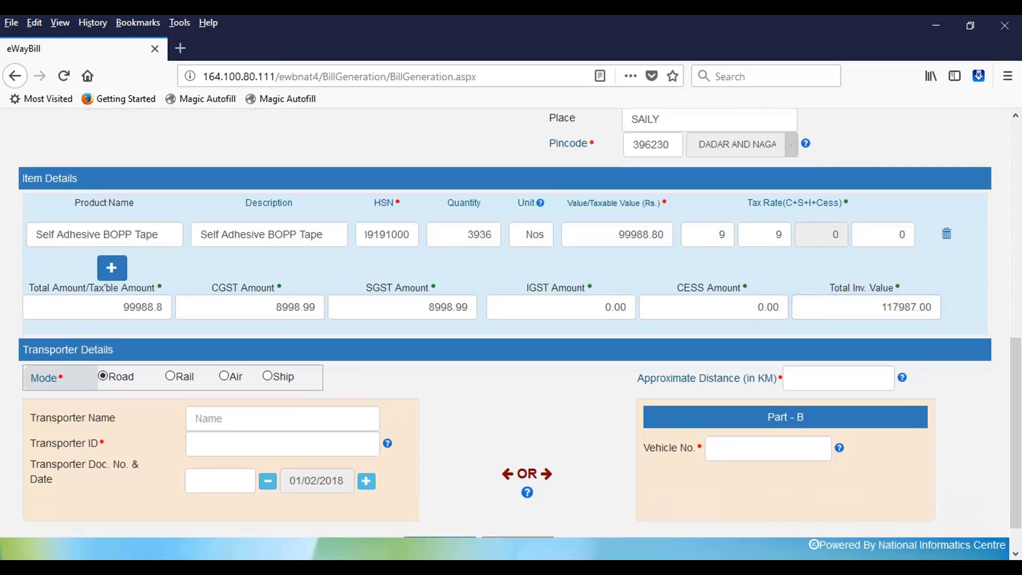
Enter an approximate distance of 50 km
left_click(885, 338)
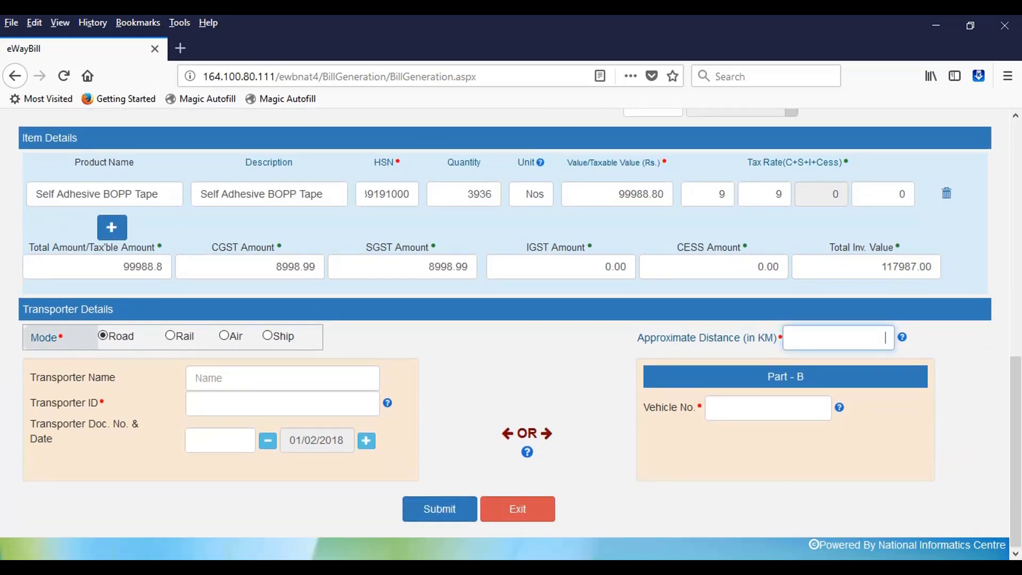
type("50")
key("Tab")
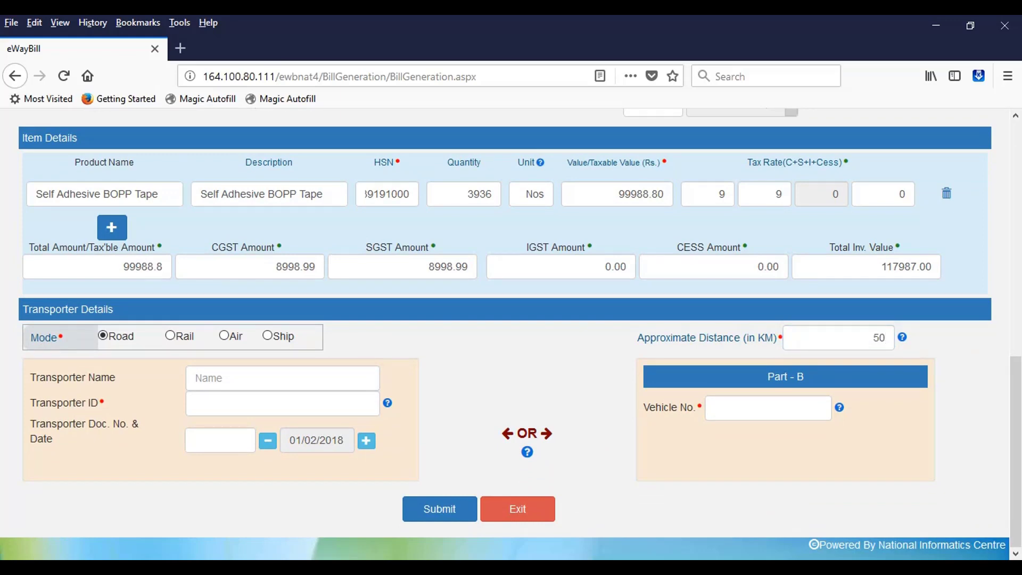
Enter the vehicle registration number in Vehicle No
left_click(768, 407)
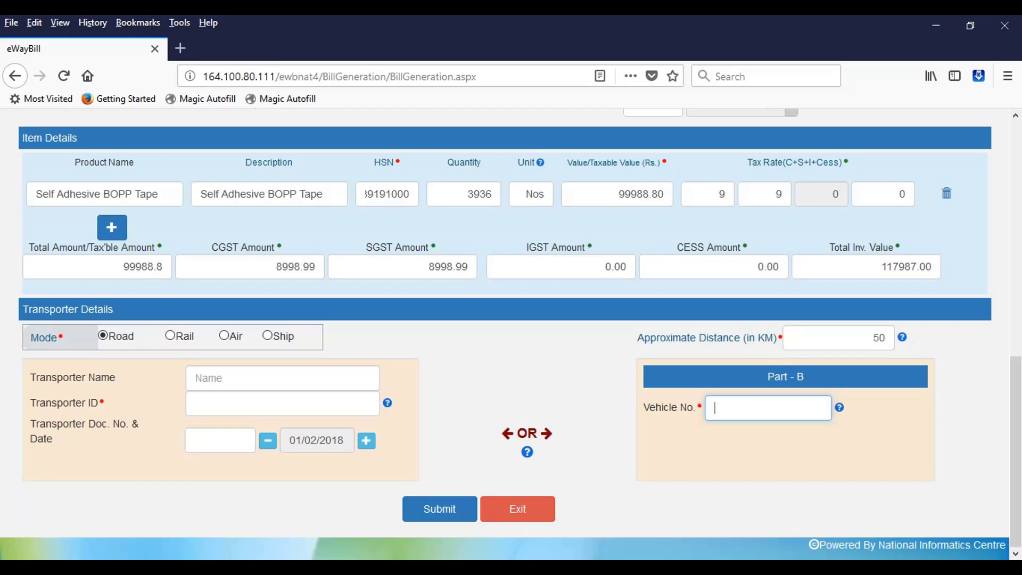
type("DN09L9908")
key("Tab")
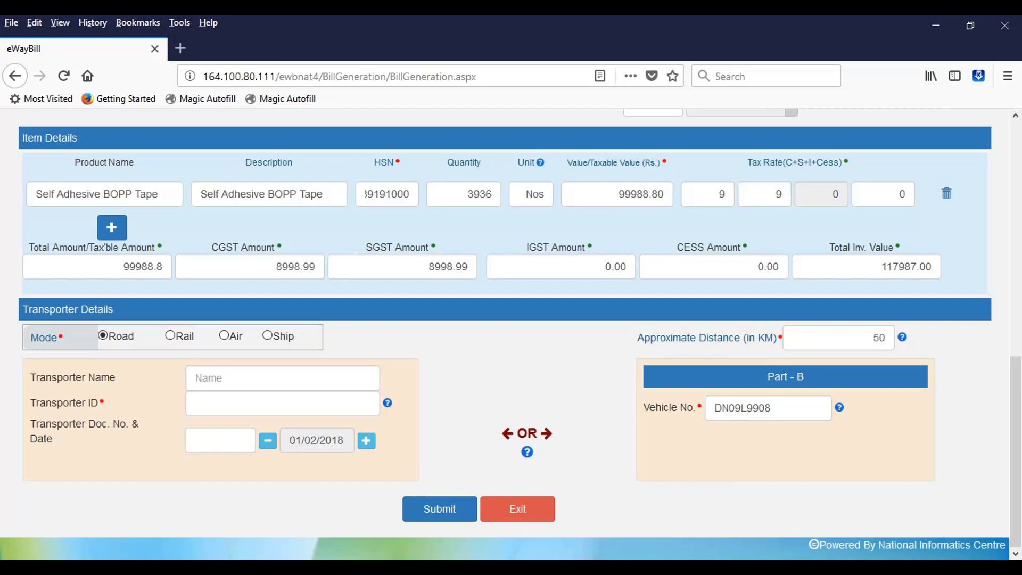
scroll(511, 320, "up", 3)
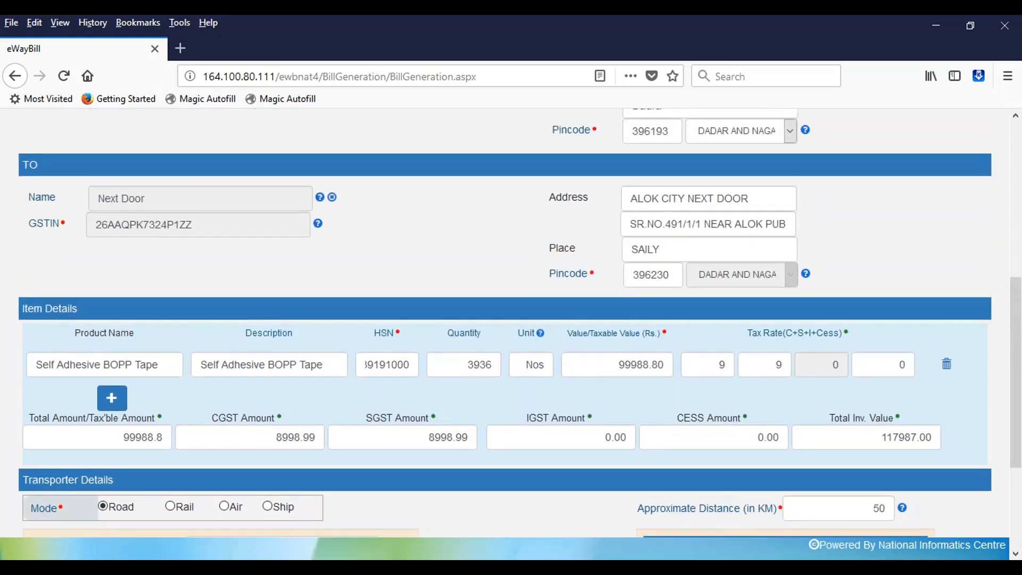
Check the filled-in form and submit the e-Way Bill
scroll(512, 319, "up", 6)
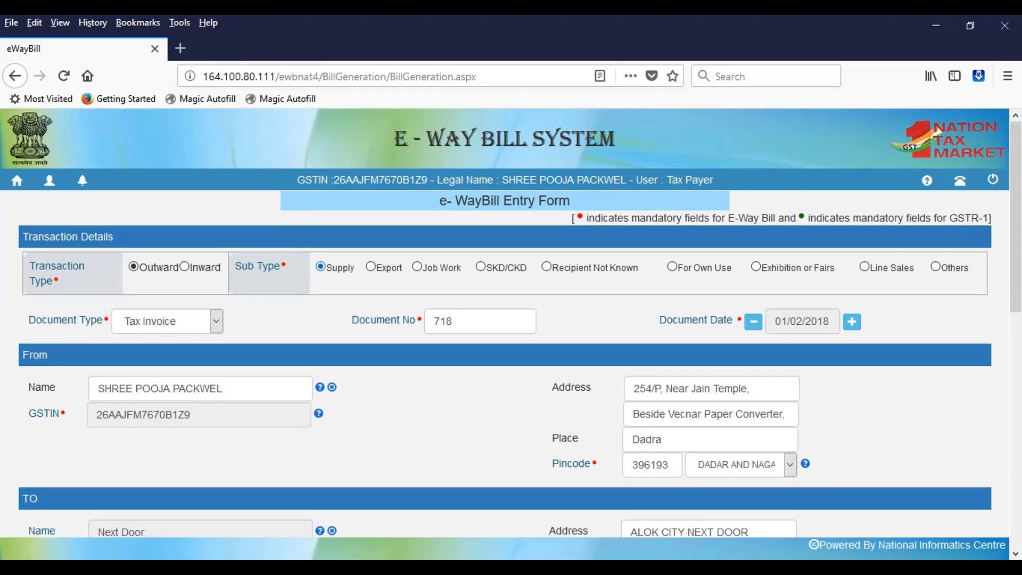
scroll(511, 319, "down", 10)
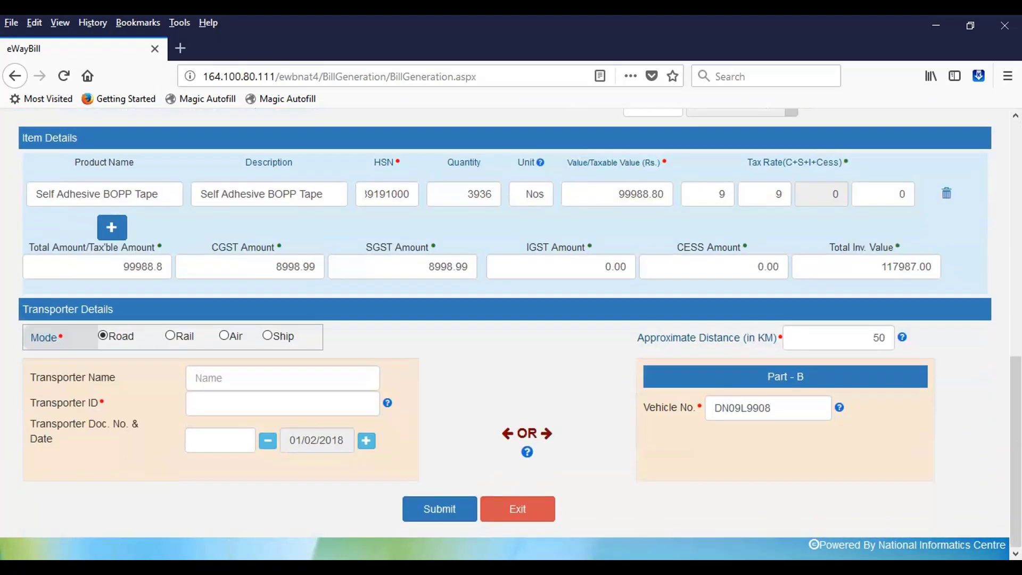
left_click(440, 509)
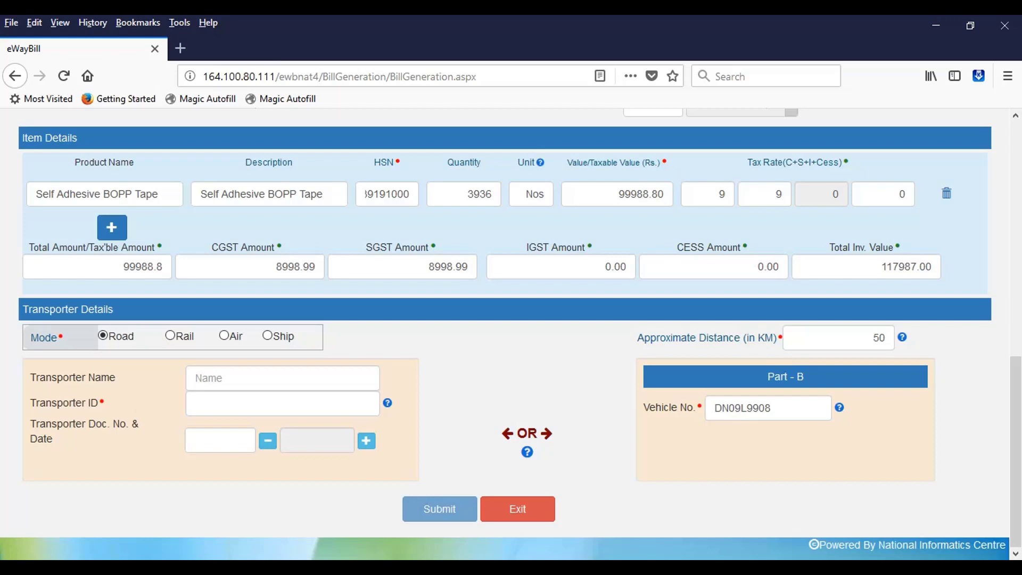
Scroll up and down through the form to re-check the entries
scroll(505, 320, "up", 12)
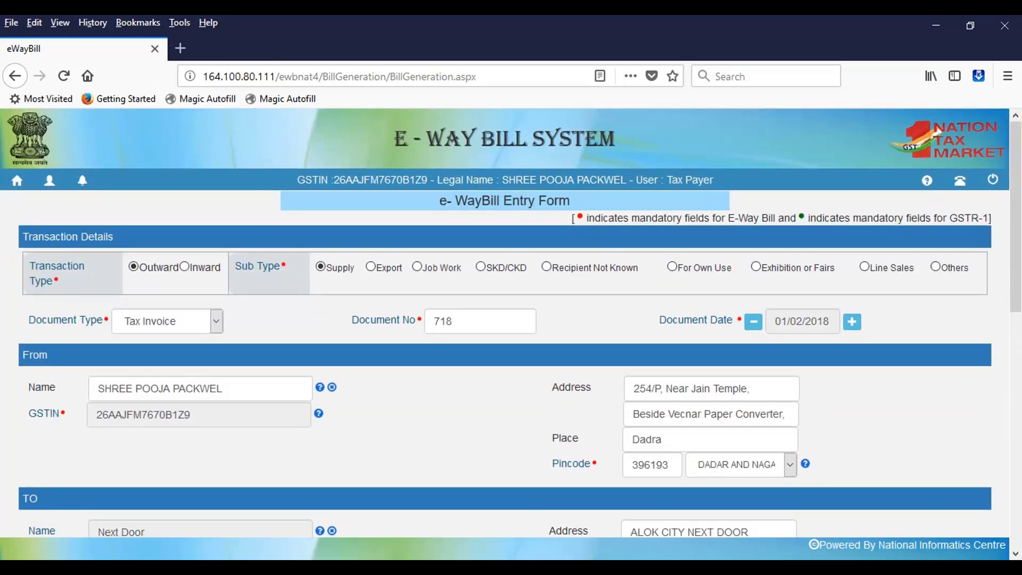
scroll(505, 319, "down", 8)
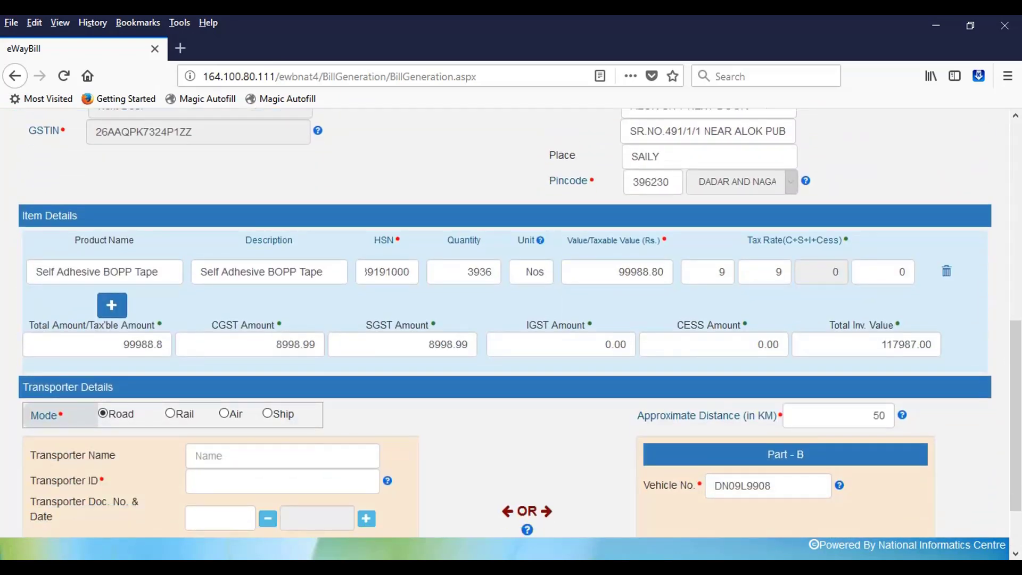
scroll(505, 320, "down", 2)
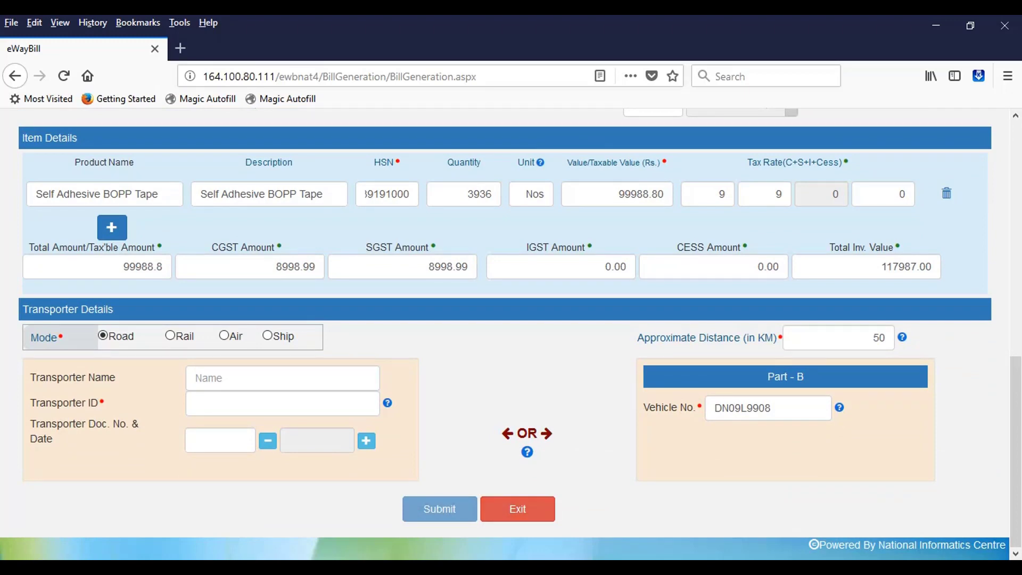
scroll(511, 328, "up", 9)
scroll(512, 322, "up", 4)
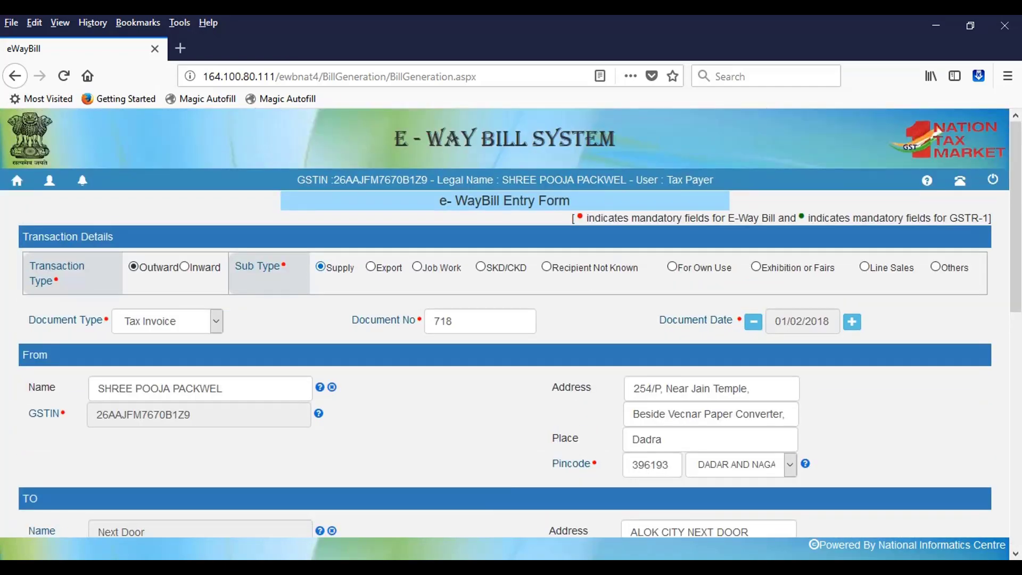
scroll(512, 323, "down", 15)
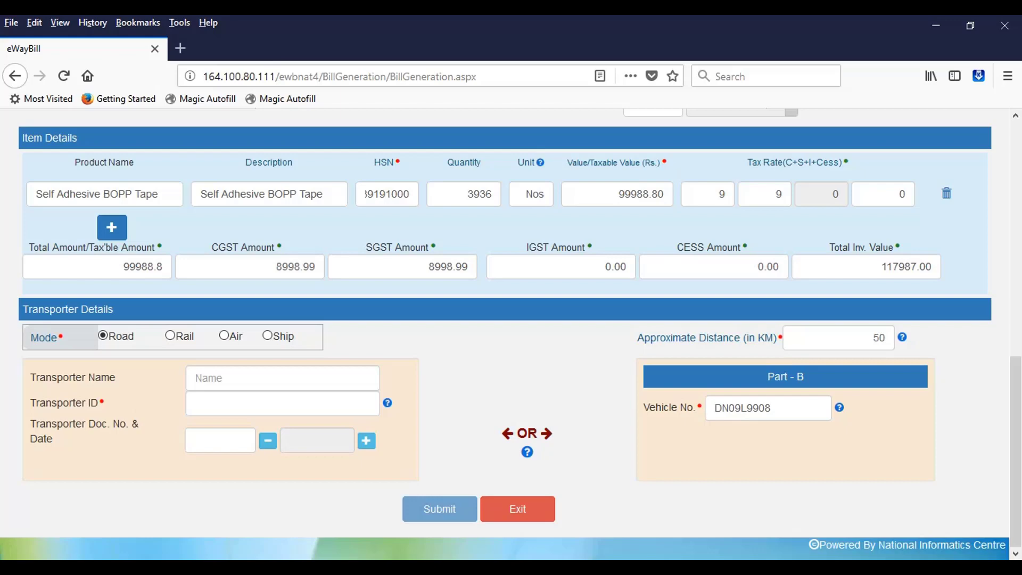
Re-enter the distance as 45, then 50 km, and resubmit the bill
double_click(879, 338)
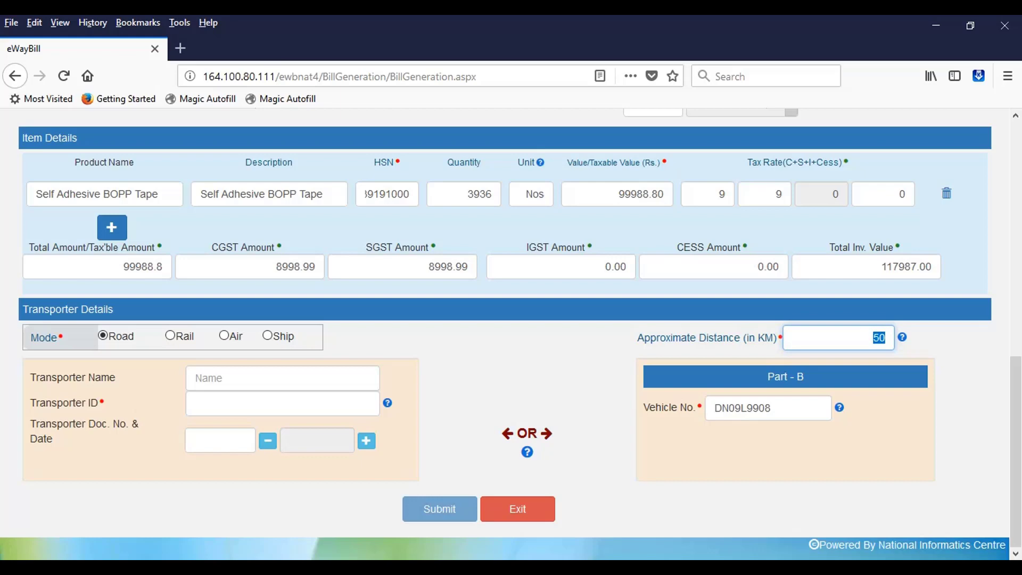
type("45")
key("Tab")
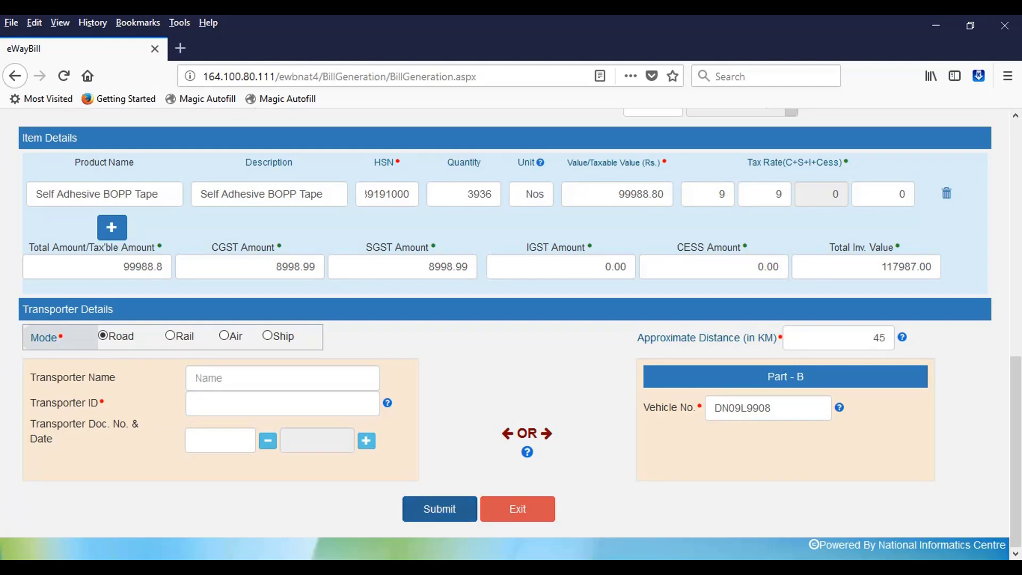
left_click(839, 337)
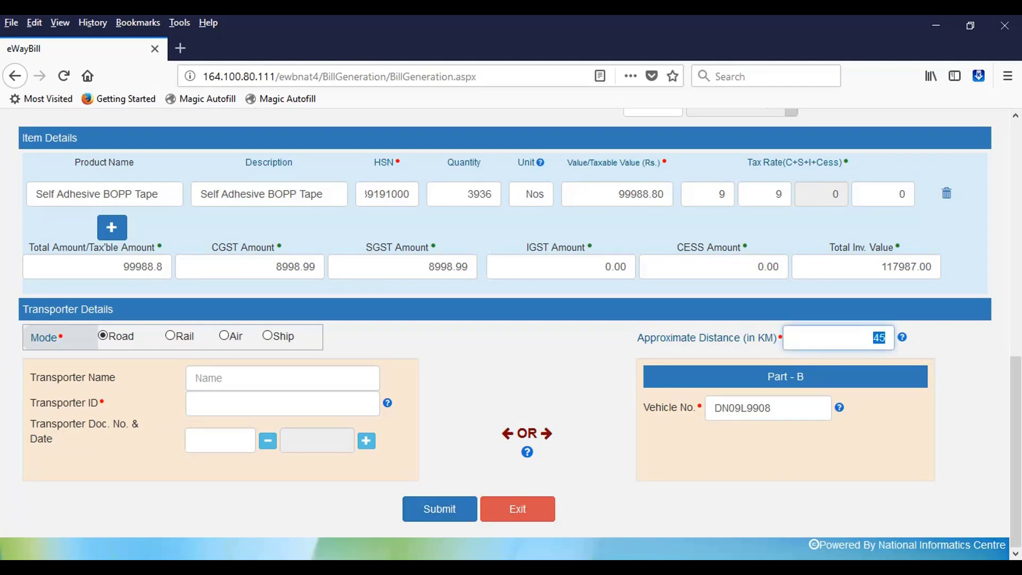
type("50")
key("Tab")
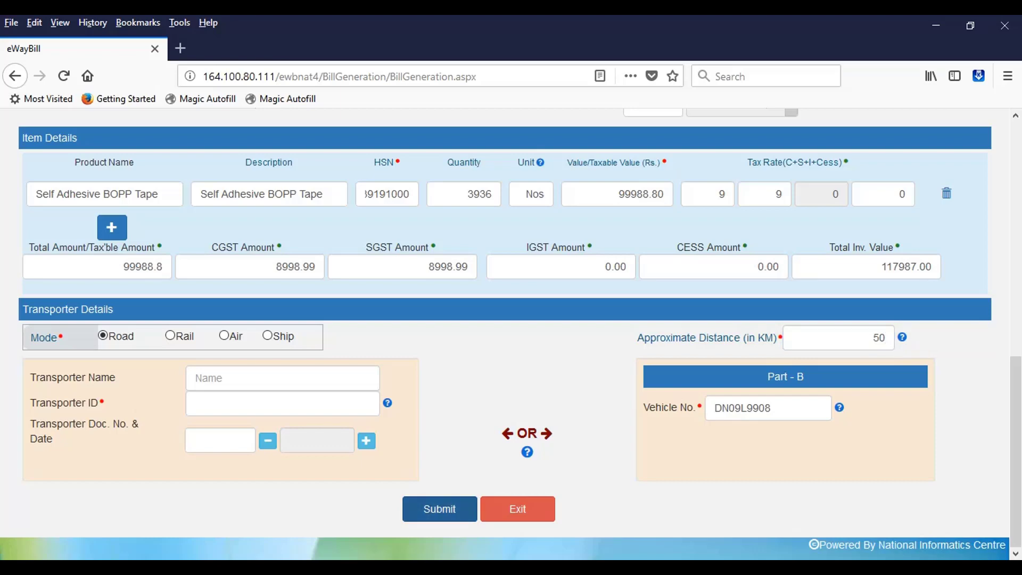
left_click(439, 509)
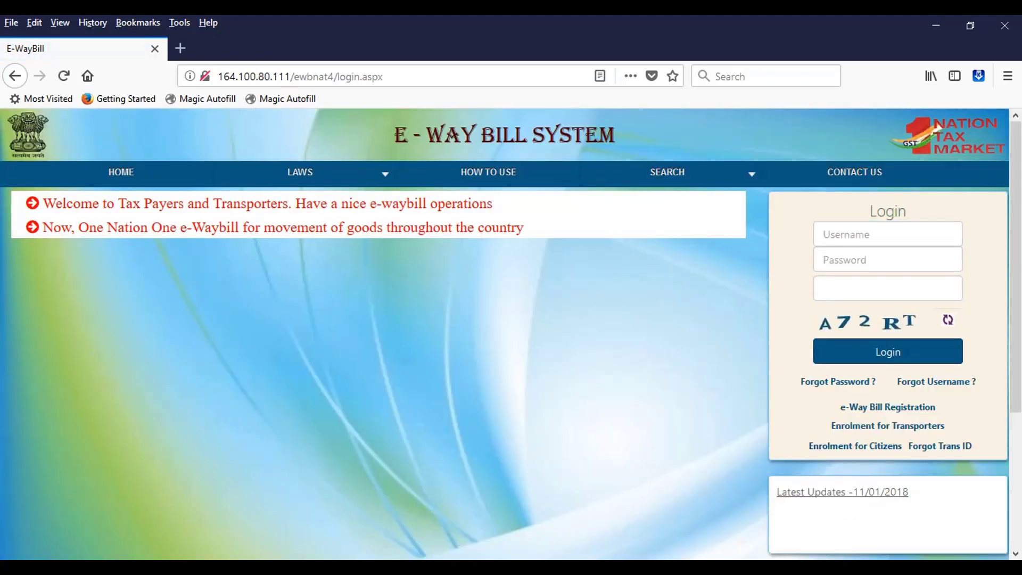
Log back in with the saved username and the captcha, then expand e-Waybill
left_click(874, 234)
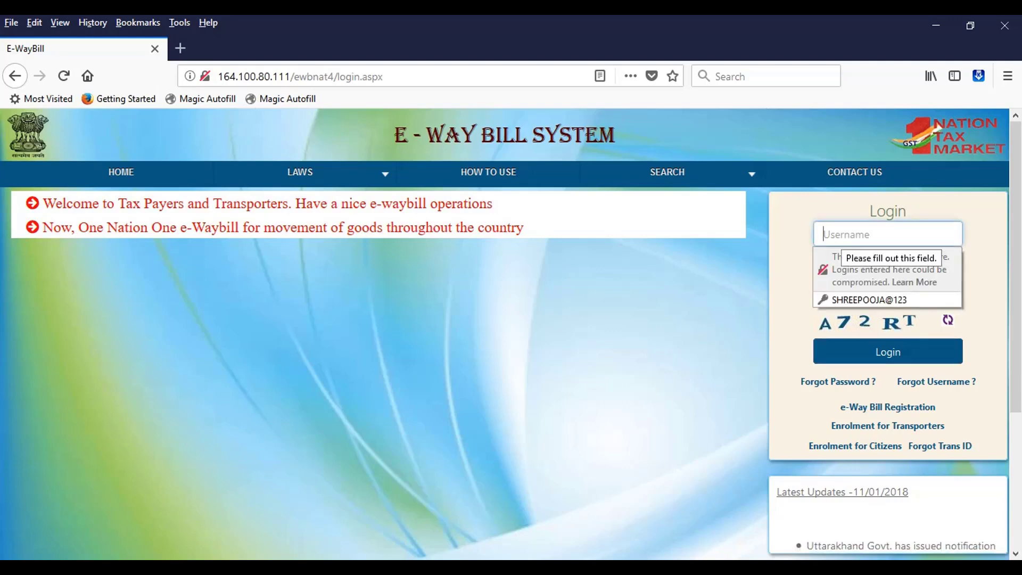
key("Down")
key("Return")
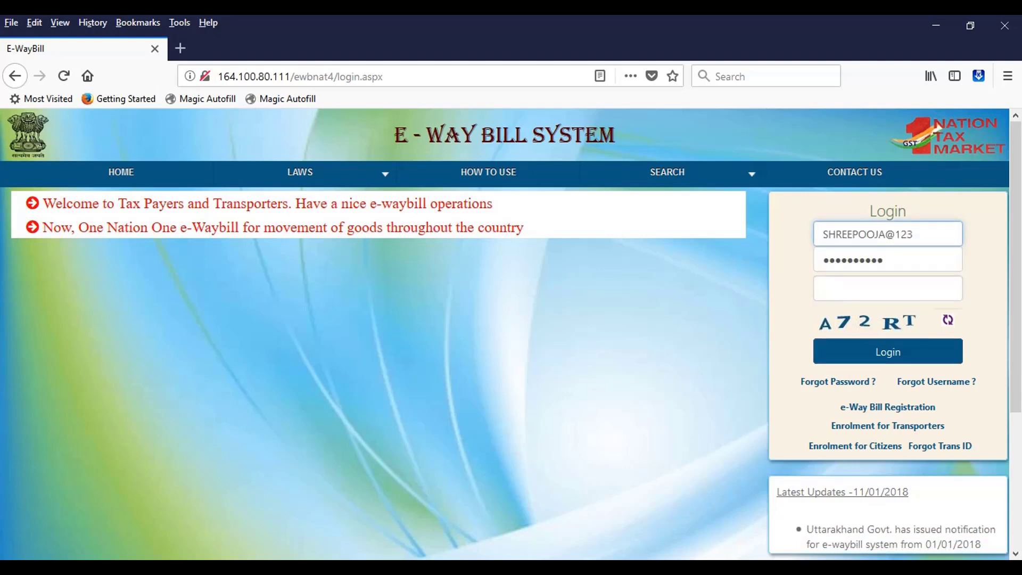
left_click(888, 288)
type("2RT")
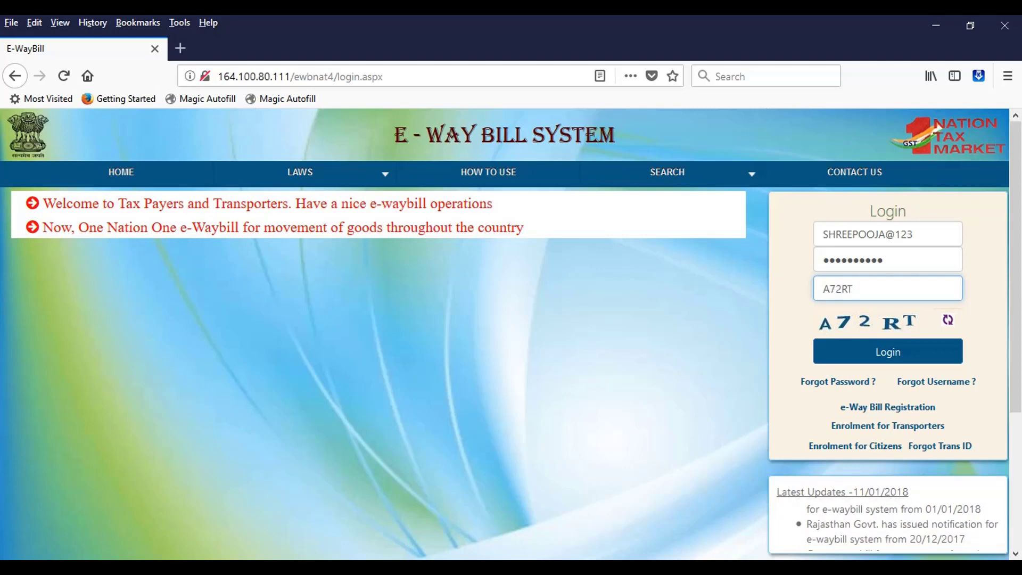
key("Return")
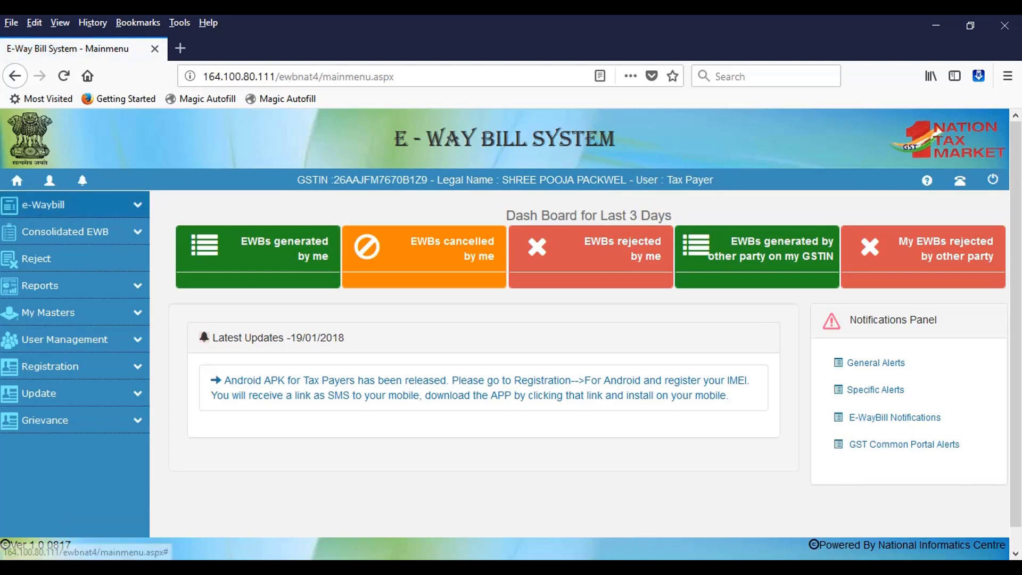
left_click(43, 204)
Start a new e-way bill and enter document number 718
left_click(52, 227)
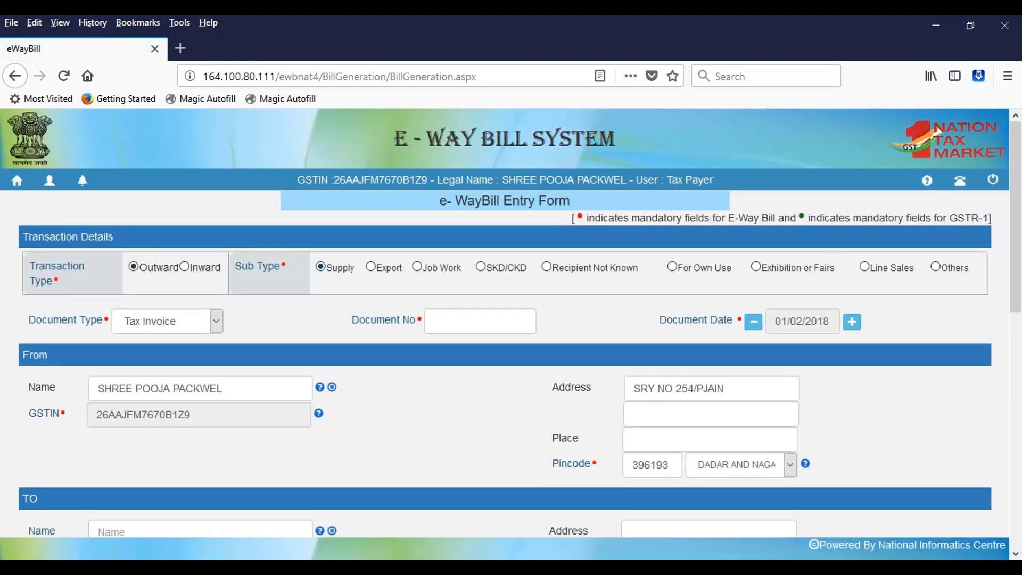
left_click(479, 321)
type("7")
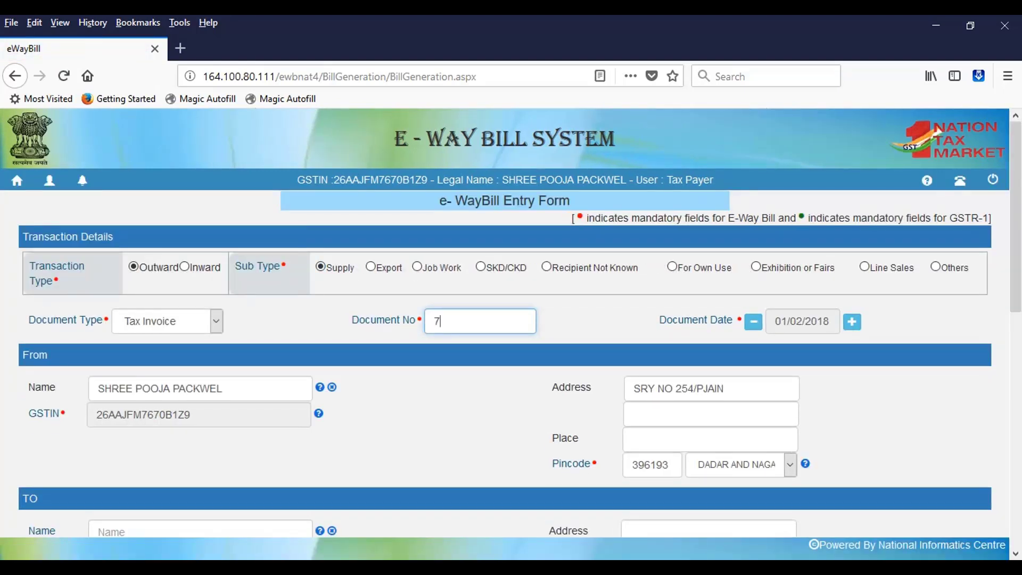
type("18")
key("Tab")
key("Tab")
key("Tab")
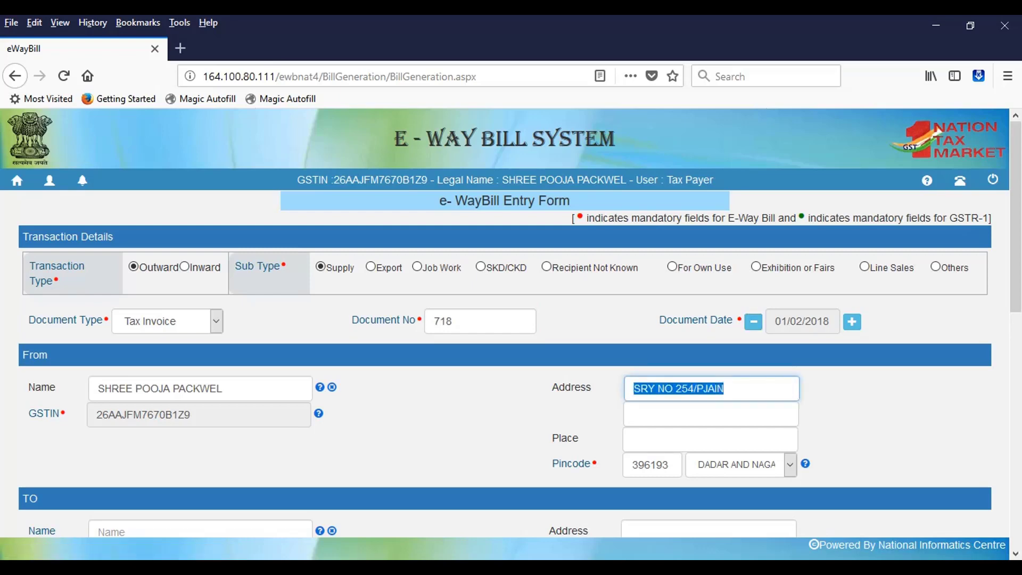
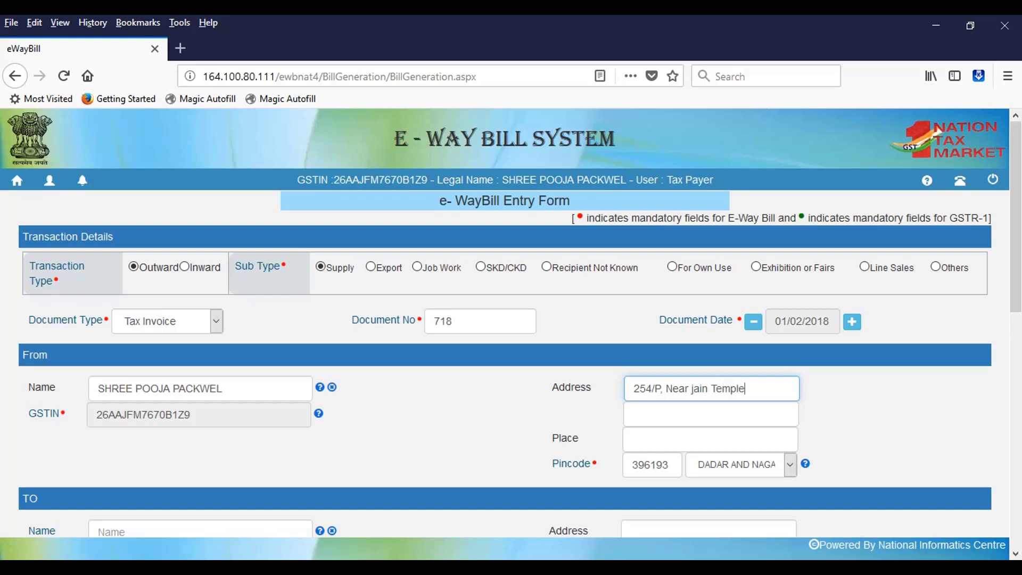
Fill in the sender's two address lines, correcting a typo, and set place to Dadra
type("Jain Temple")
left_click(711, 414)
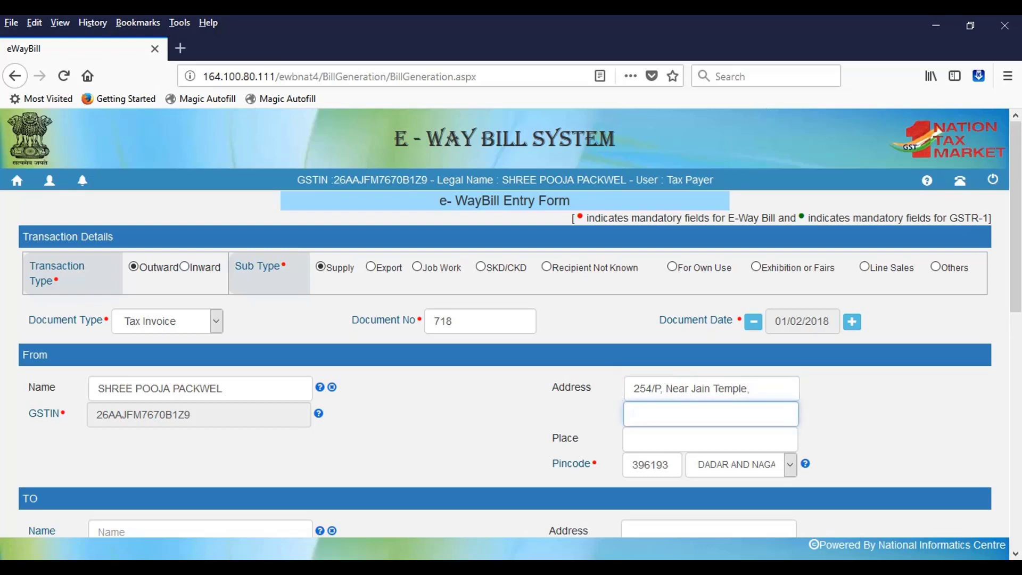
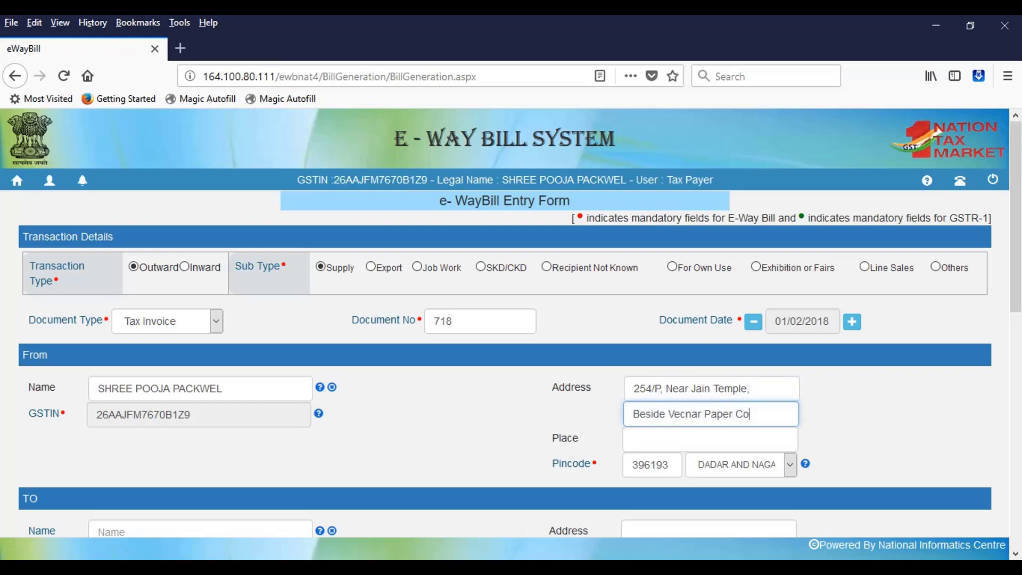
key("Tab")
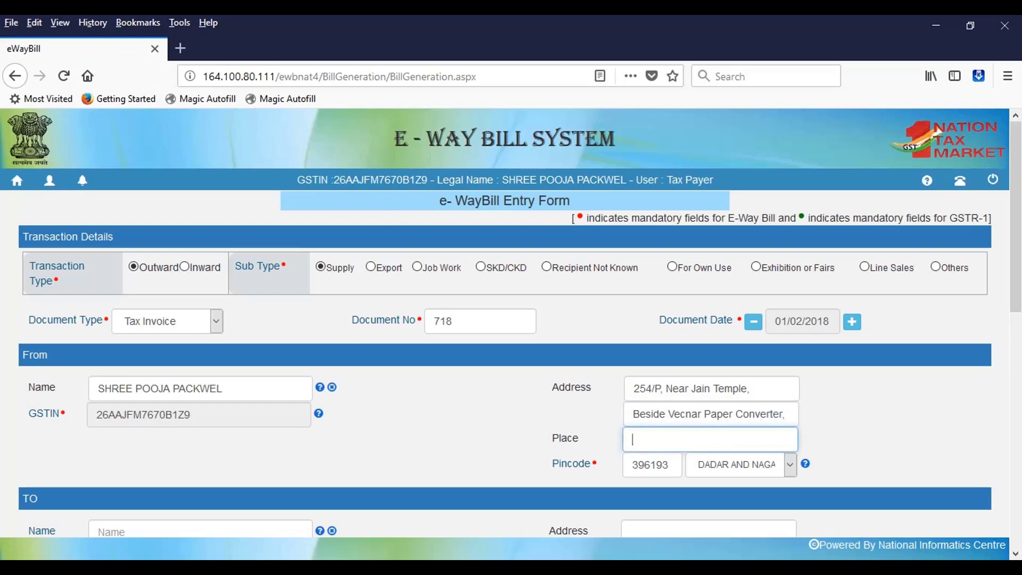
type("Dadra")
key("Tab")
Enter the consignee's GSTIN, check its help note, then return Home to the login page
scroll(511, 319, "down", 5)
left_click(198, 217)
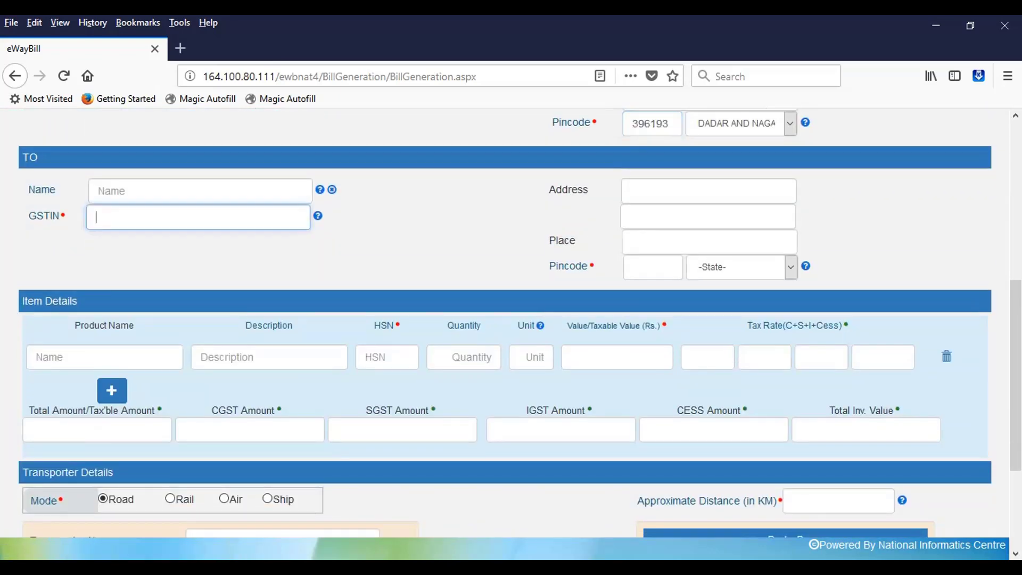
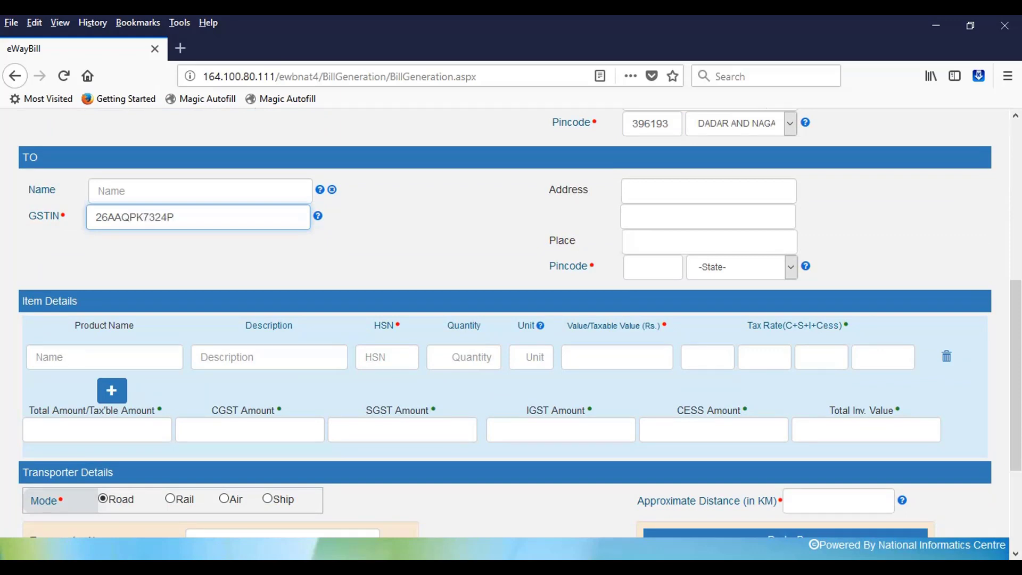
key("Tab")
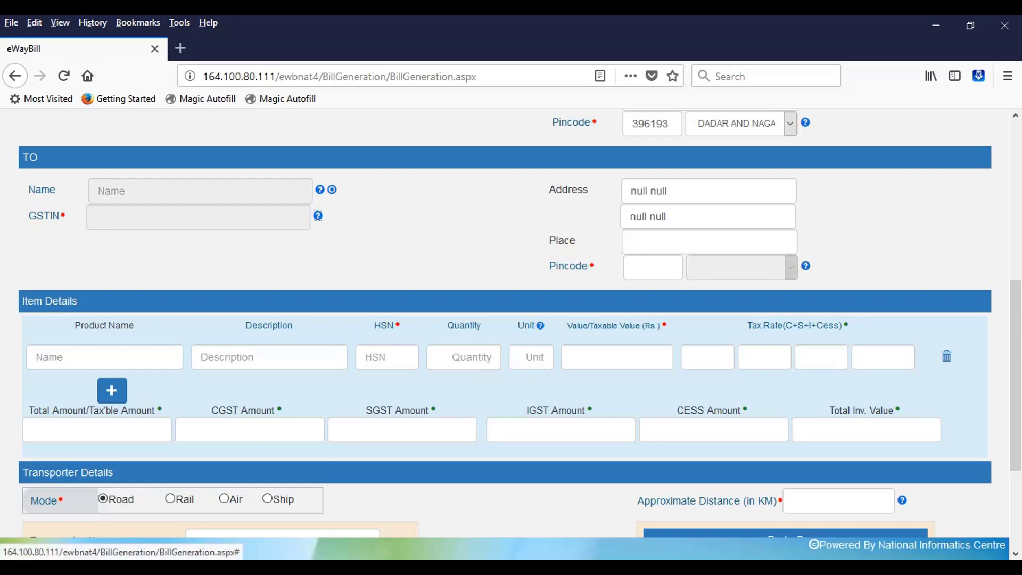
scroll(505, 320, "up", 3)
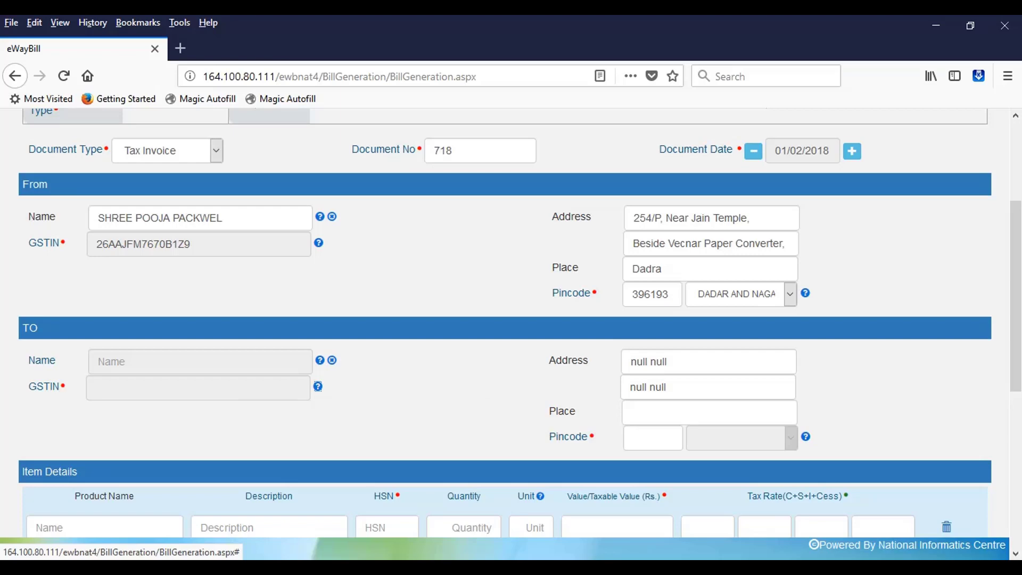
left_click(317, 386)
left_click(318, 387)
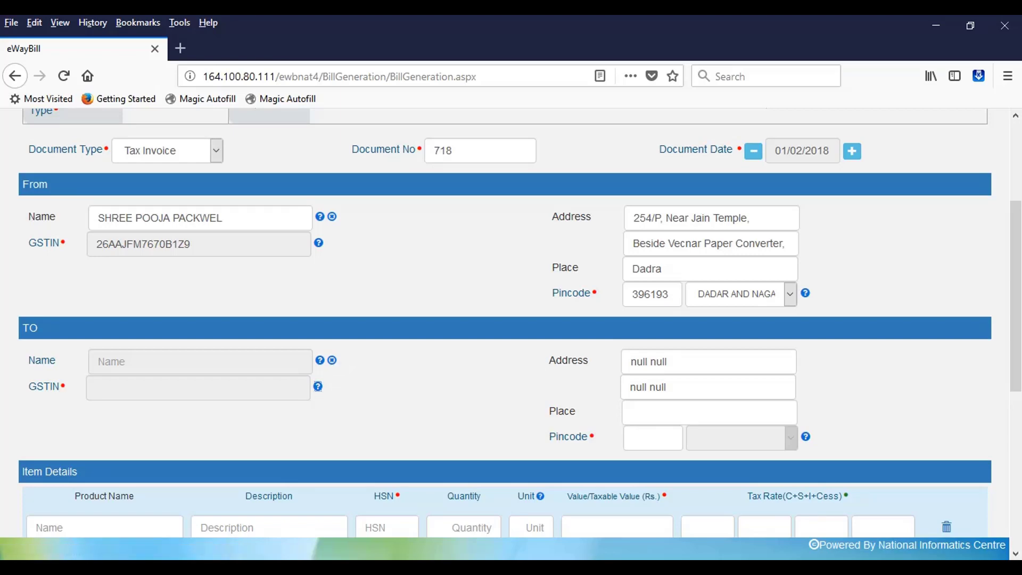
scroll(511, 319, "up", 5)
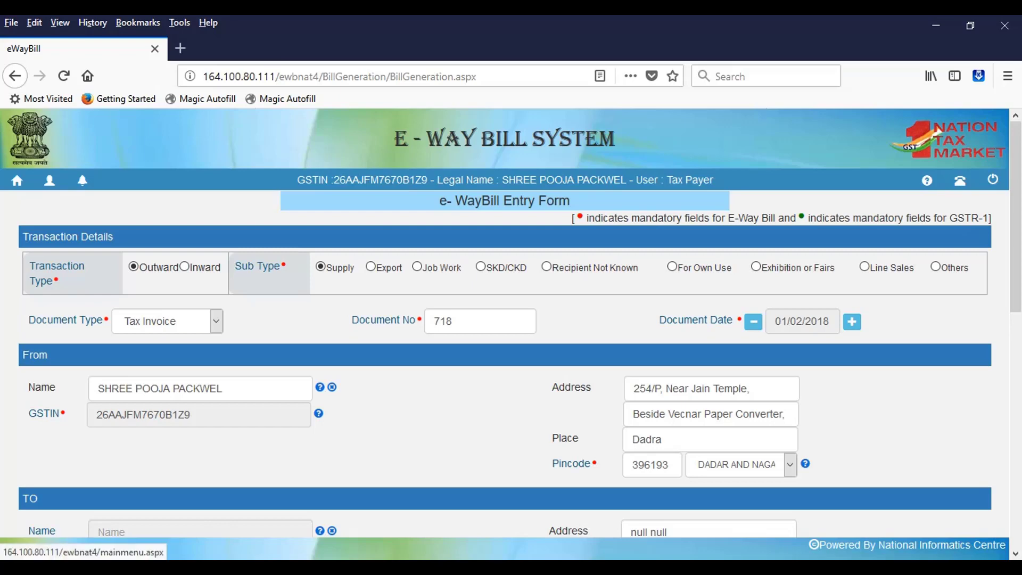
left_click(17, 180)
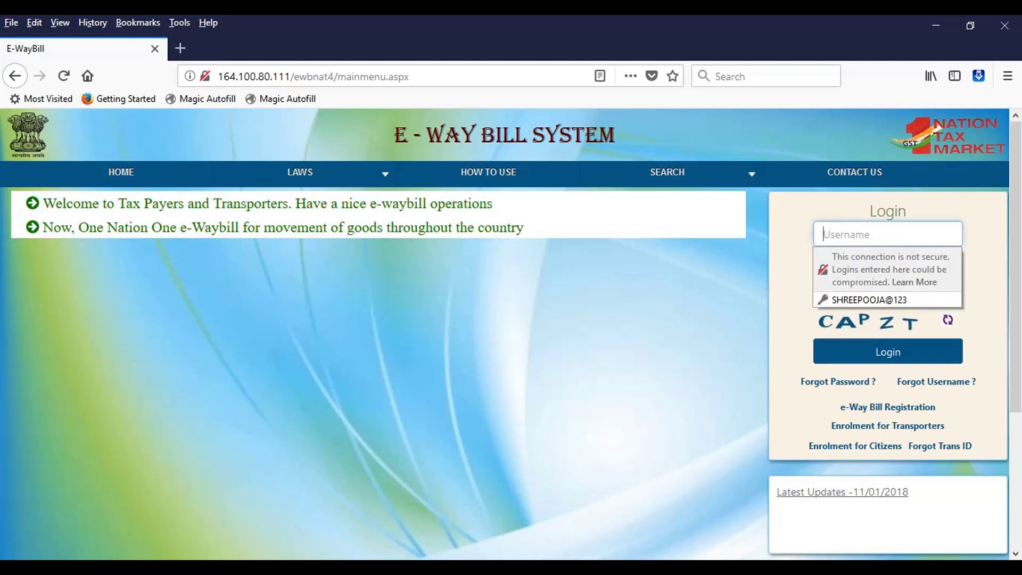
Log back in with the saved credentials and captcha, then start a new e-way bill
key("Down")
key("Return")
left_click(888, 288)
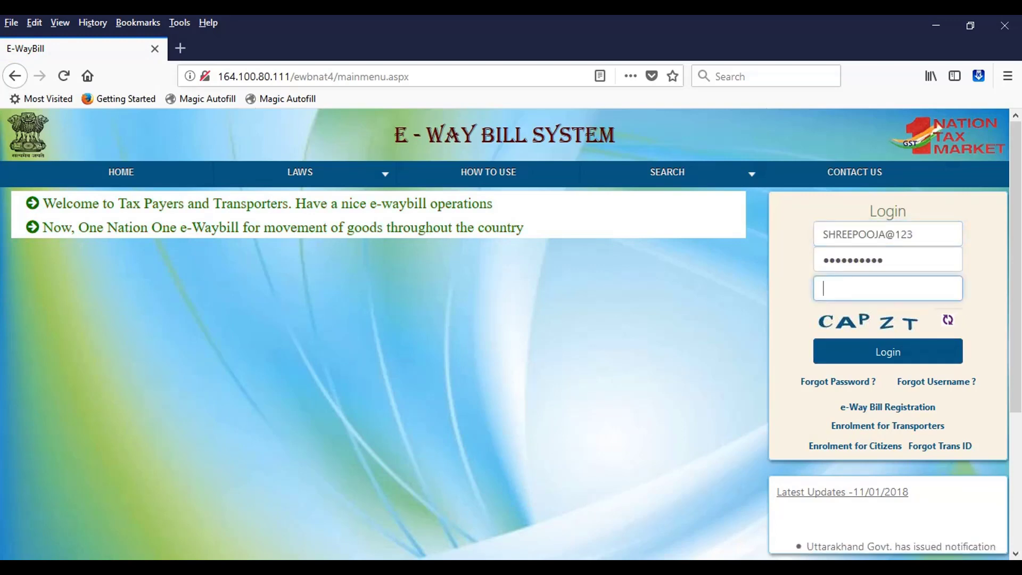
type("CAPZT")
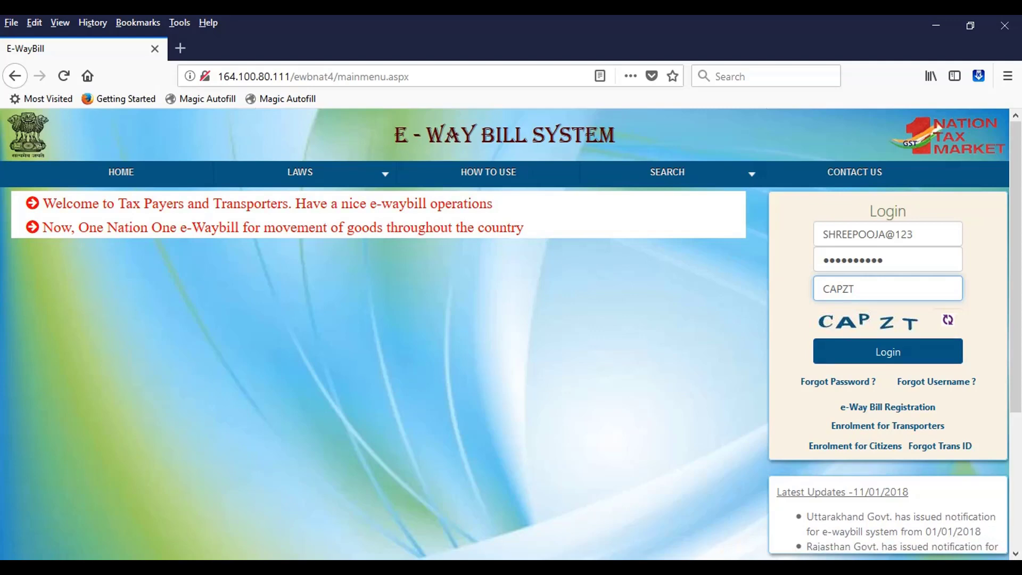
key("Return")
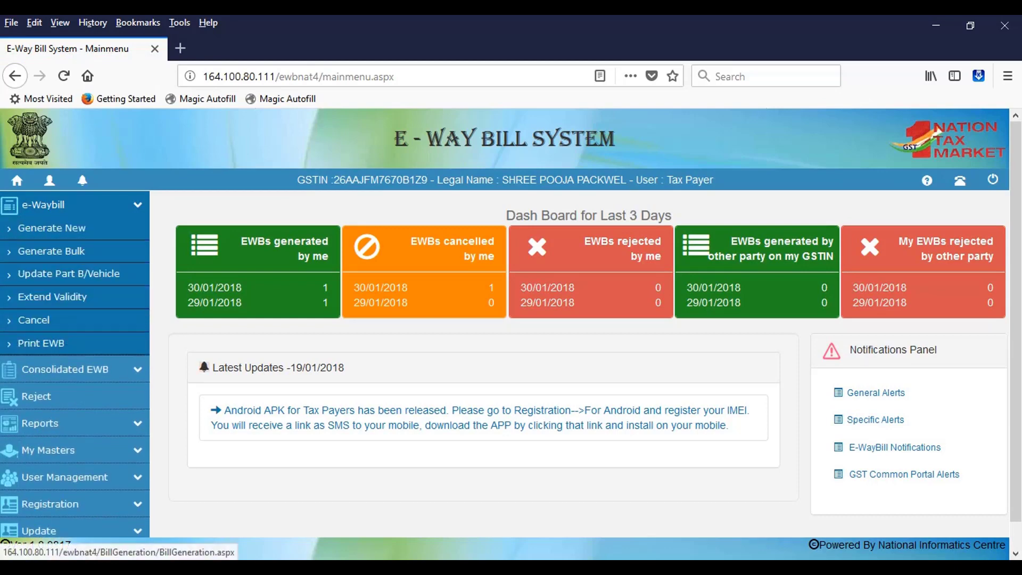
left_click(51, 228)
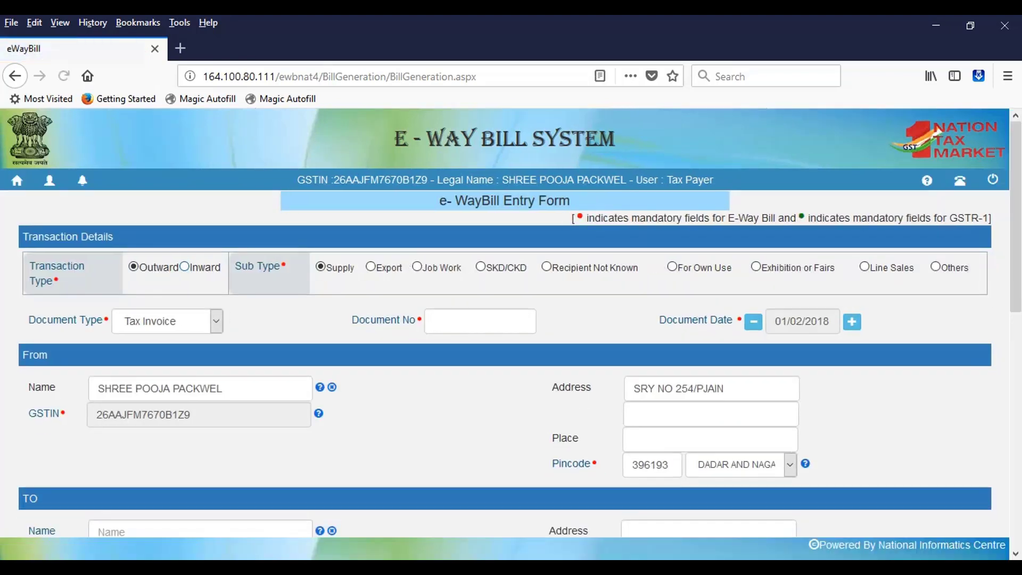
Enter document number 718
left_click(479, 321)
type("71")
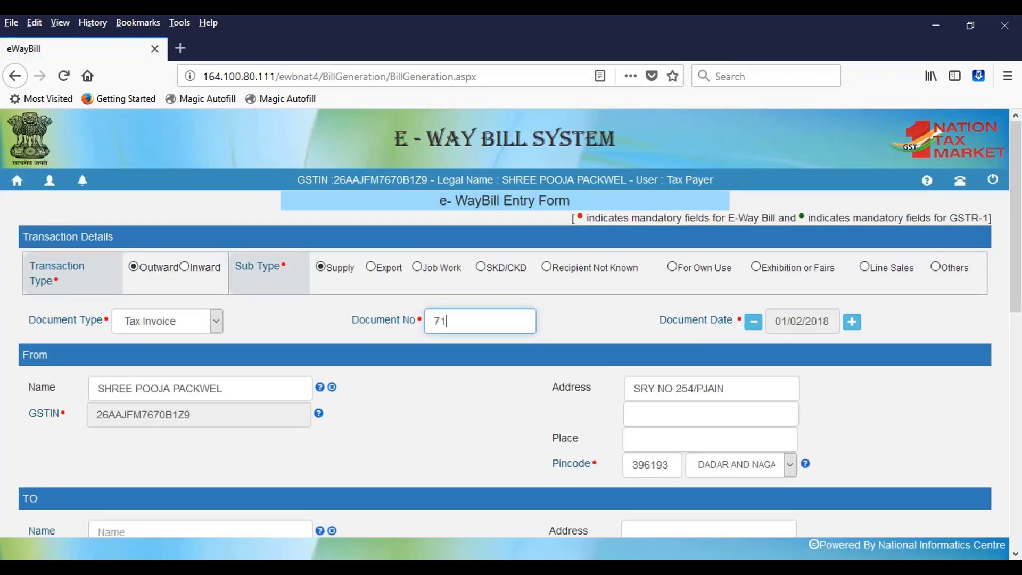
type("8")
key("Tab")
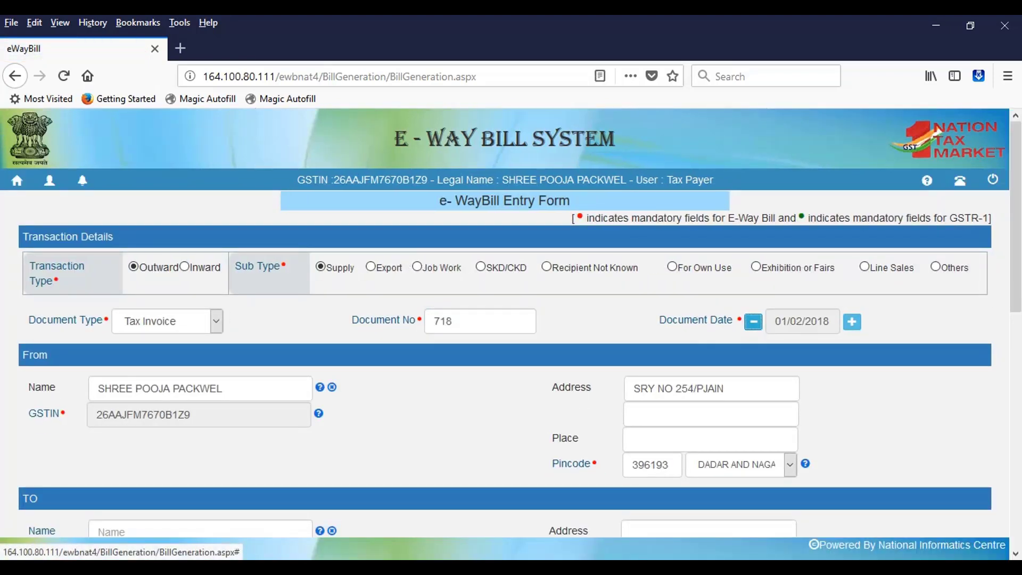
Replace the old sender address with the two new address lines and set place to Dadra
key("Tab")
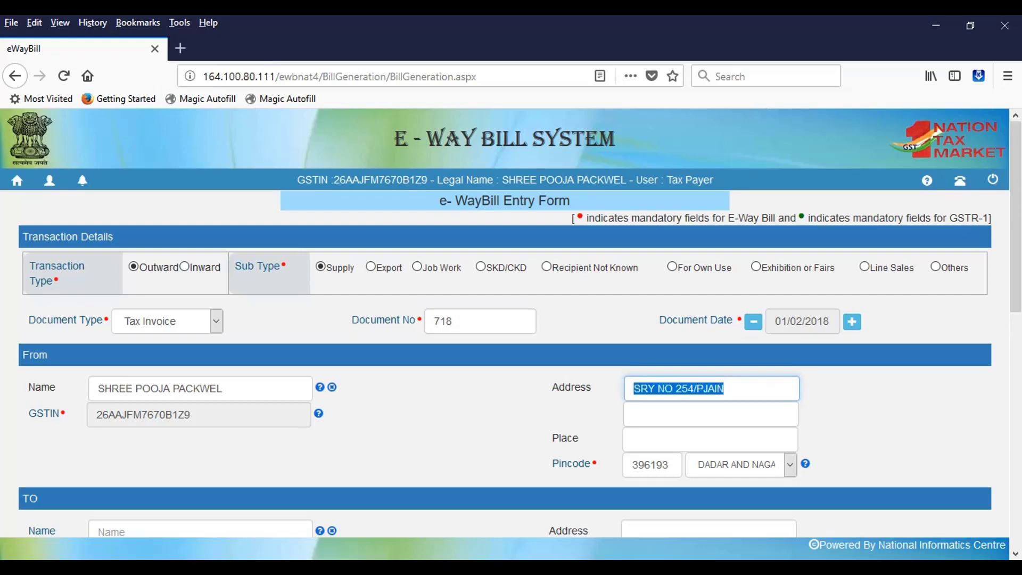
type("Alo")
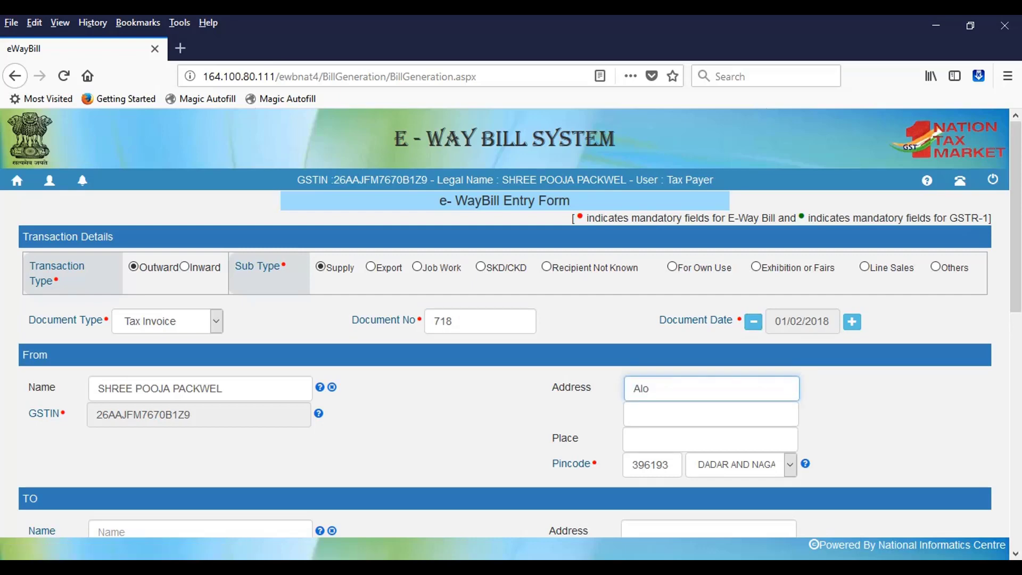
key("BackSpace")
key("BackSpace")
key("BackSpace")
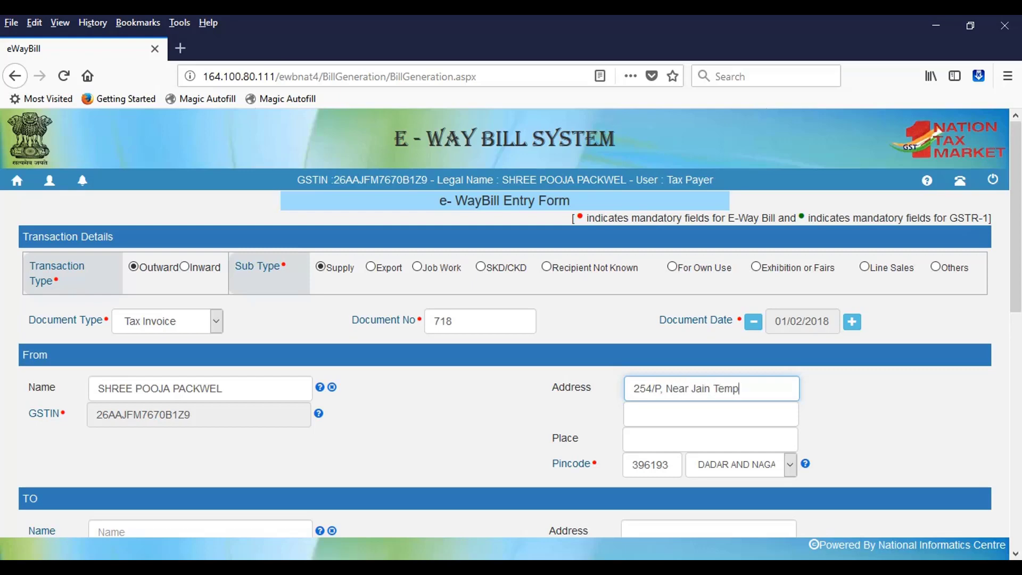
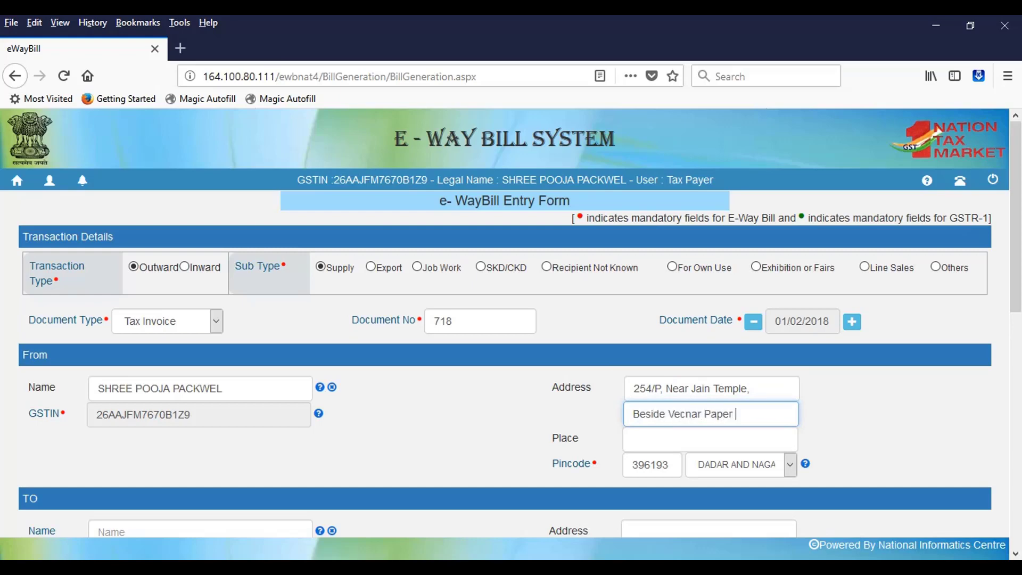
left_click(710, 440)
type("Da")
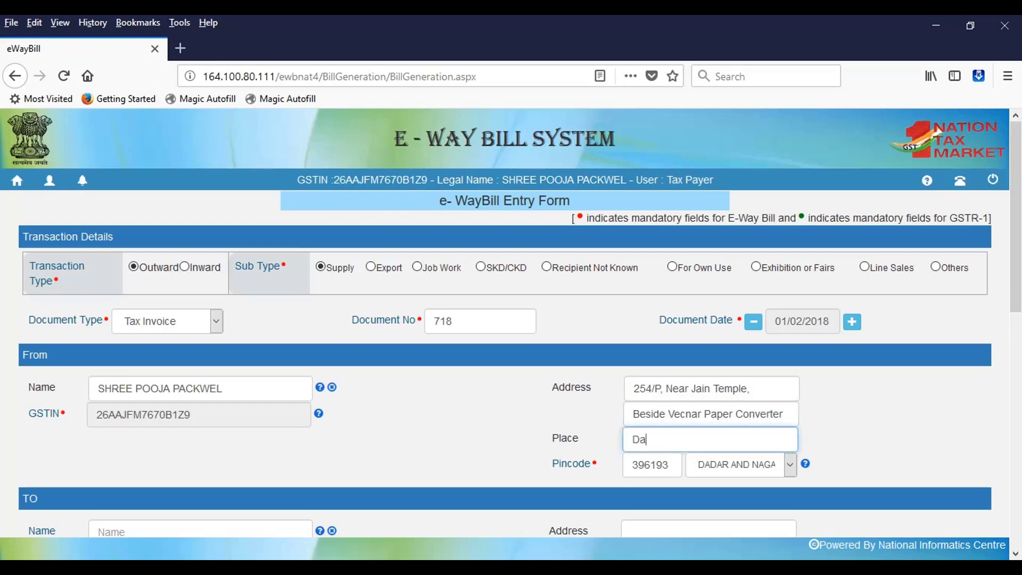
type("dra")
scroll(511, 323, "down", 5)
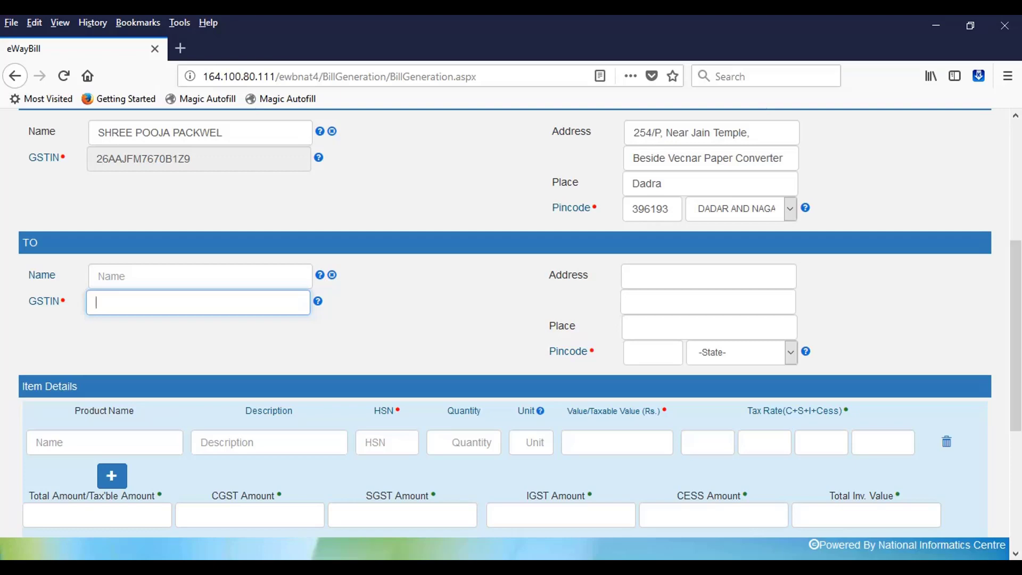
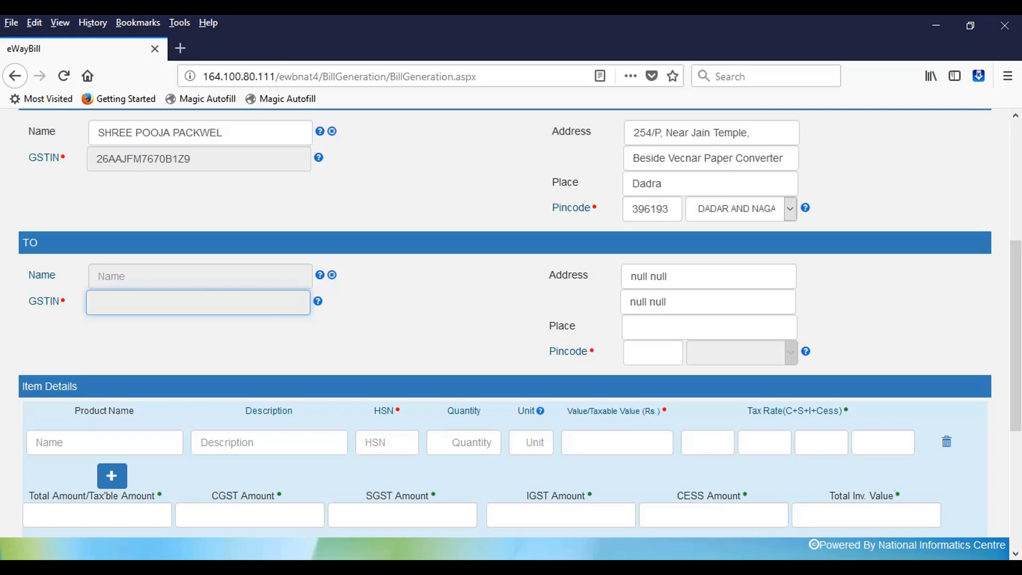
Type the recipient's GSTIN in the To section and scroll back up
scroll(511, 323, "up", 5)
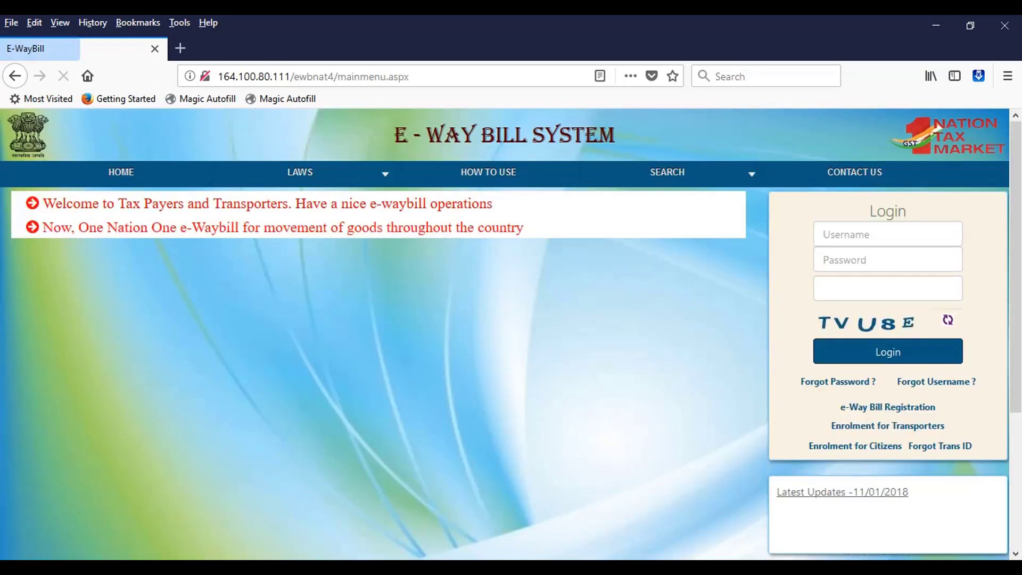
Log in using the saved Firefox credentials and the displayed captcha
left_click(888, 234)
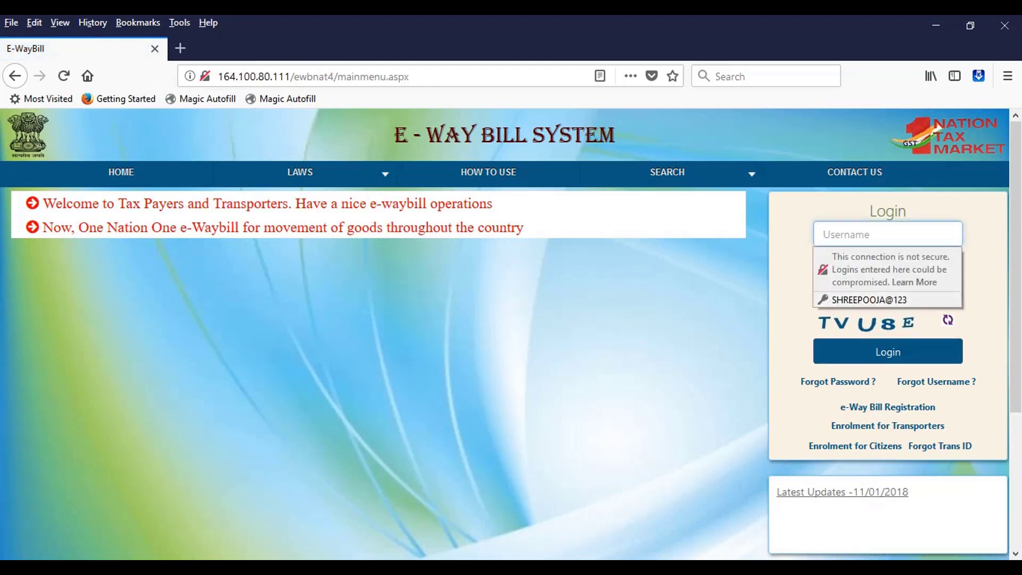
left_click(878, 300)
left_click(888, 288)
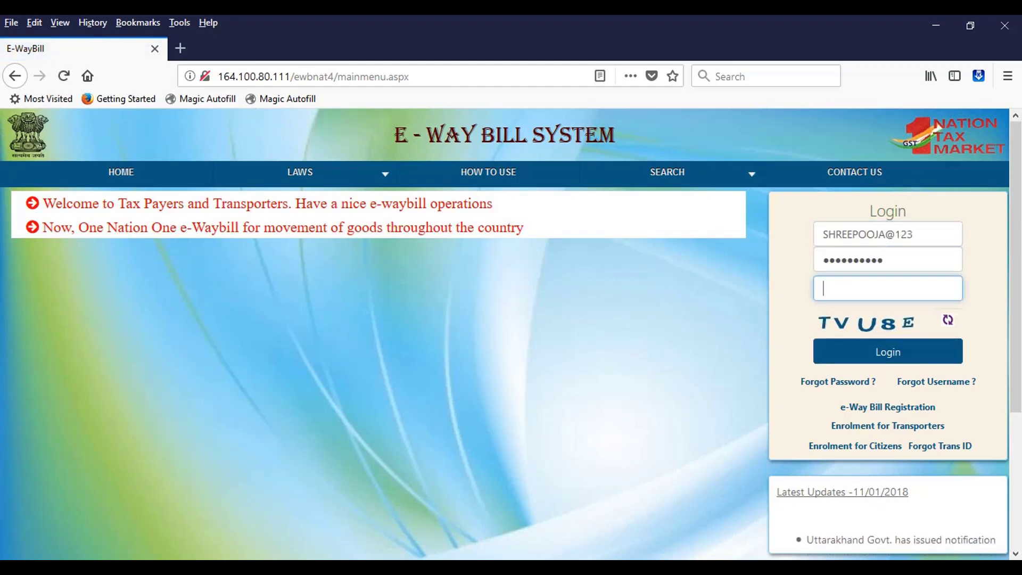
type("TVU8")
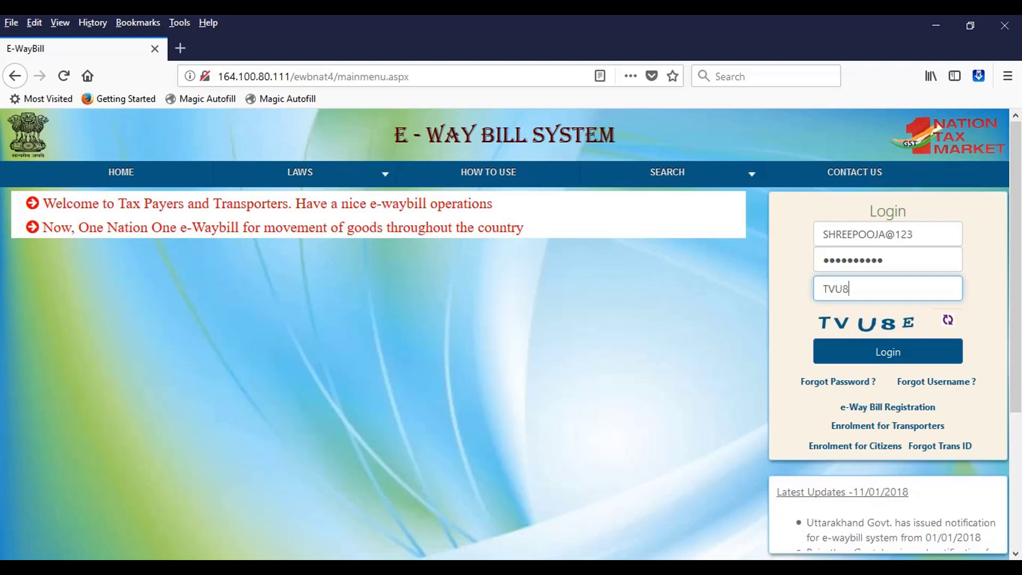
type("E")
key("Return")
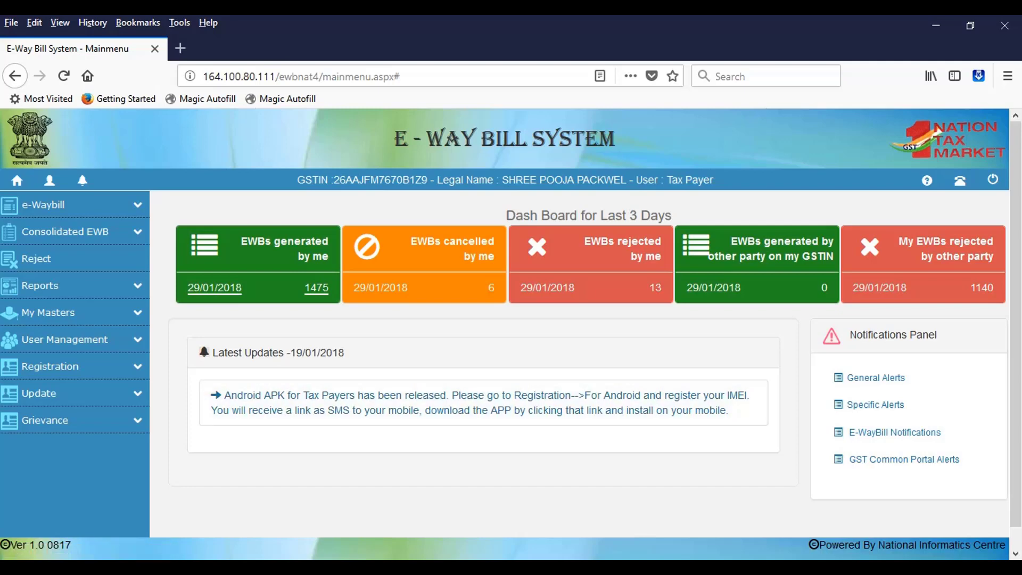
Expand e-Waybill > Reports > My EWB Reports and open a report
left_click(43, 205)
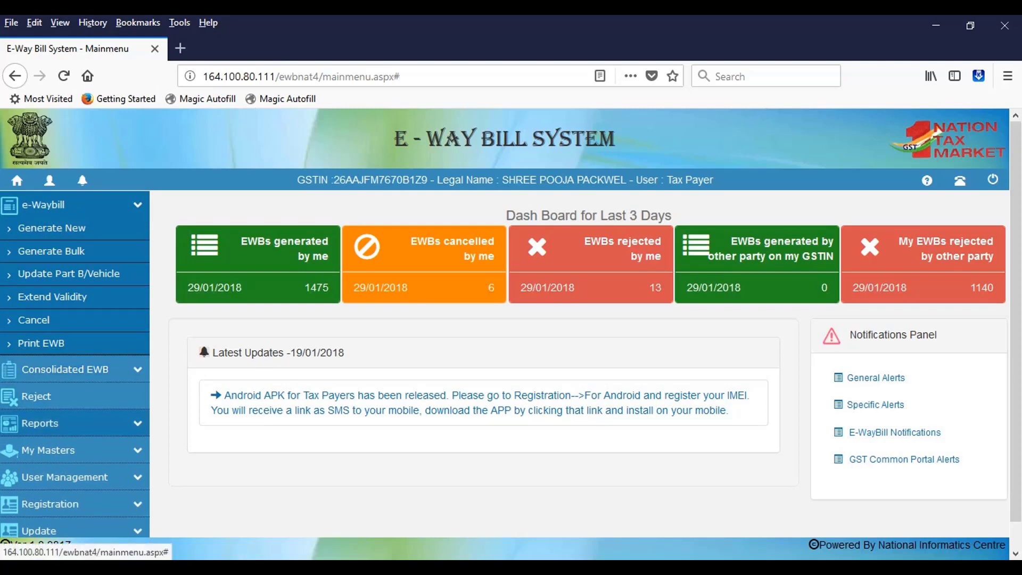
left_click(40, 423)
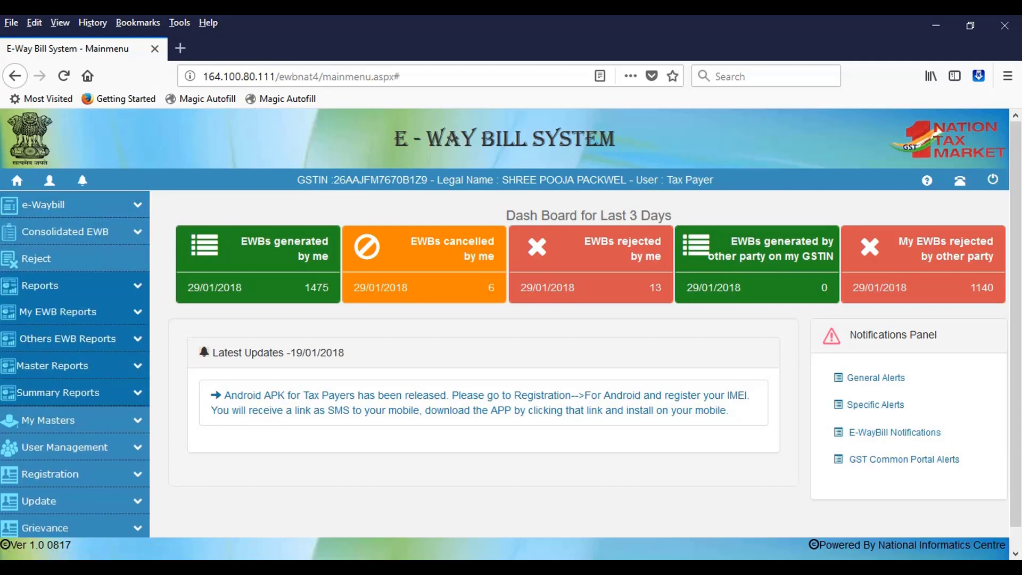
left_click(40, 285)
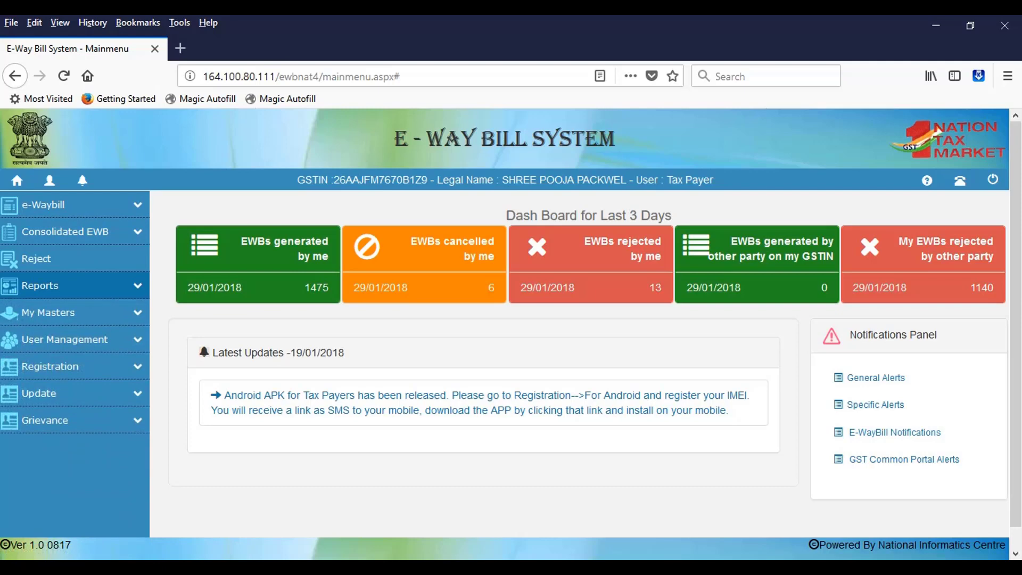
left_click(40, 286)
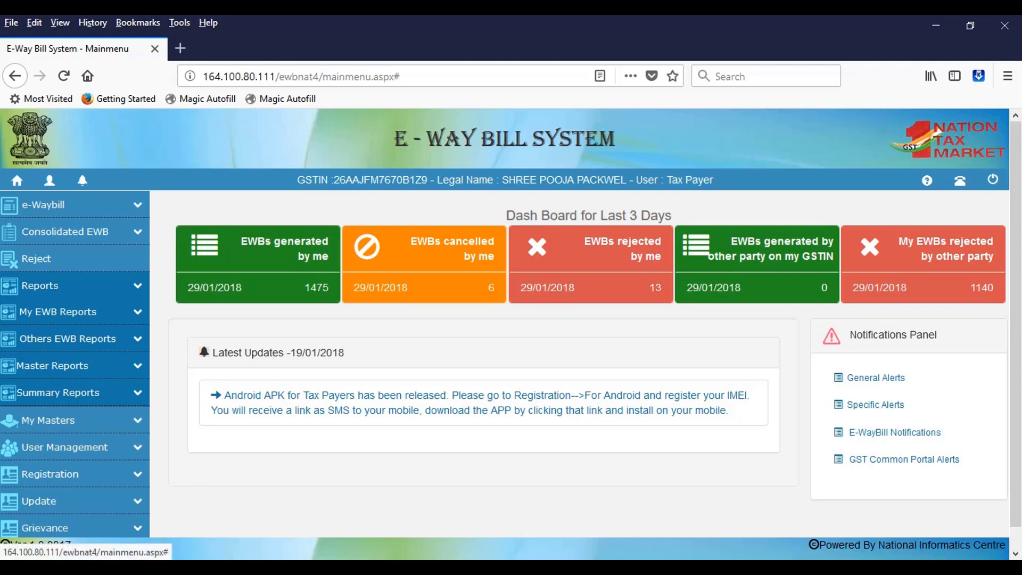
left_click(57, 311)
left_click(60, 335)
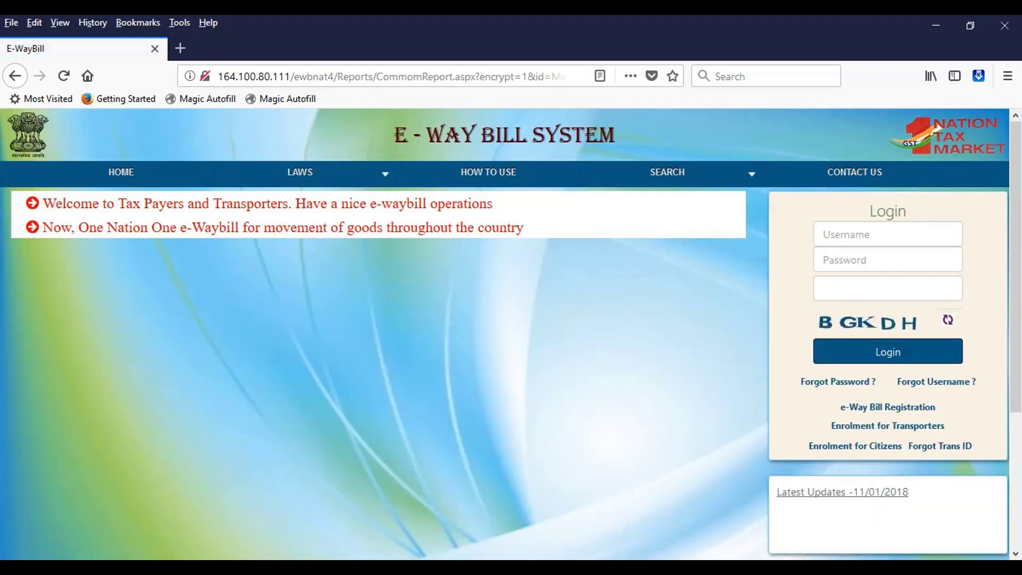
Fill the login with saved credentials, leaving the captcha blank, and minimise Firefox
left_click(888, 300)
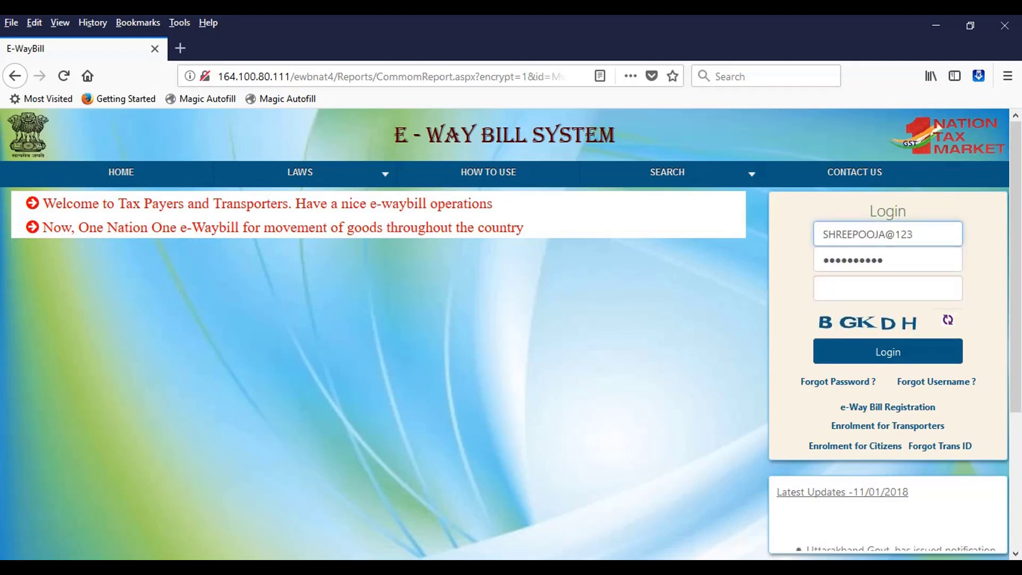
left_click(888, 288)
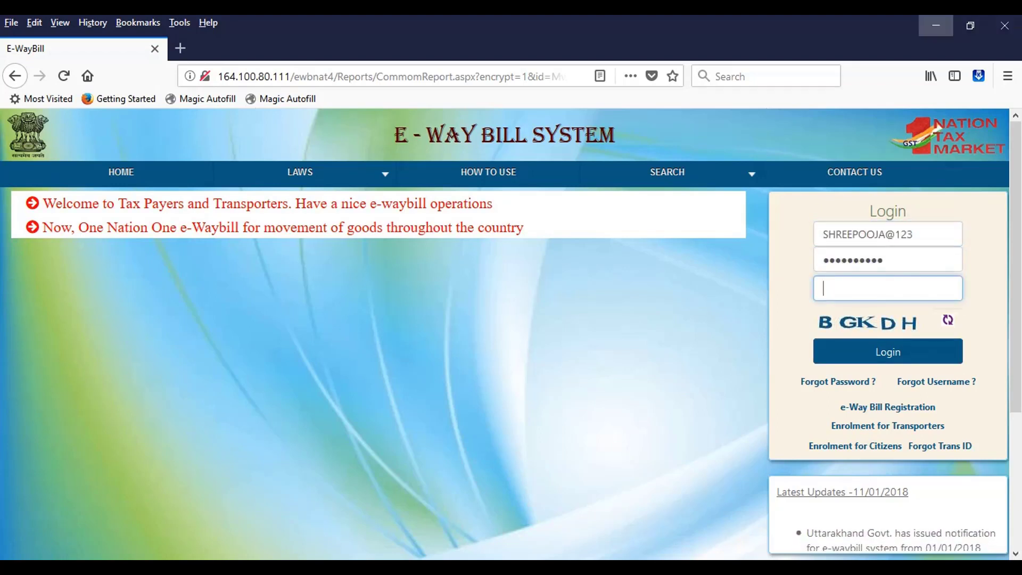
left_click(936, 25)
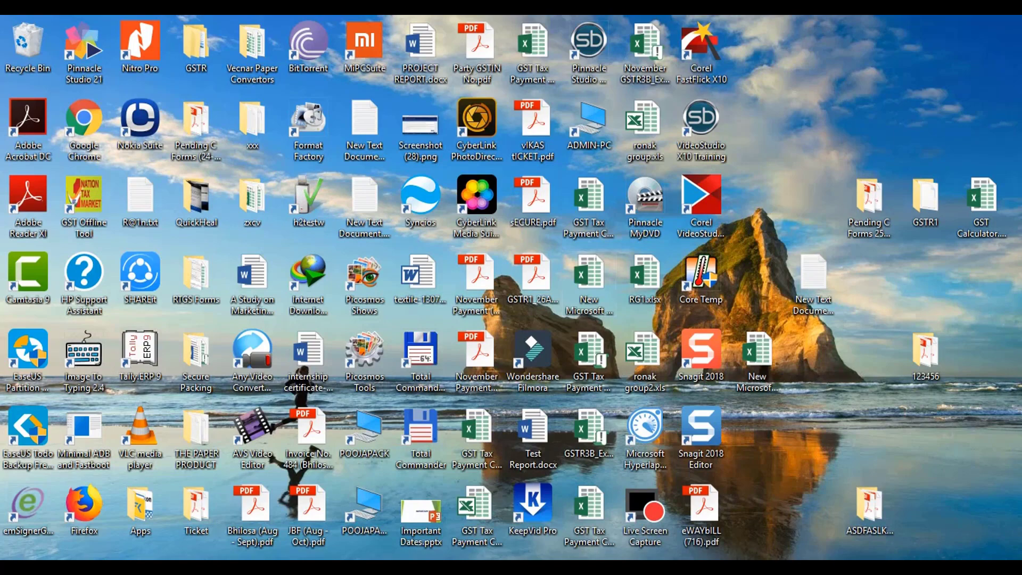